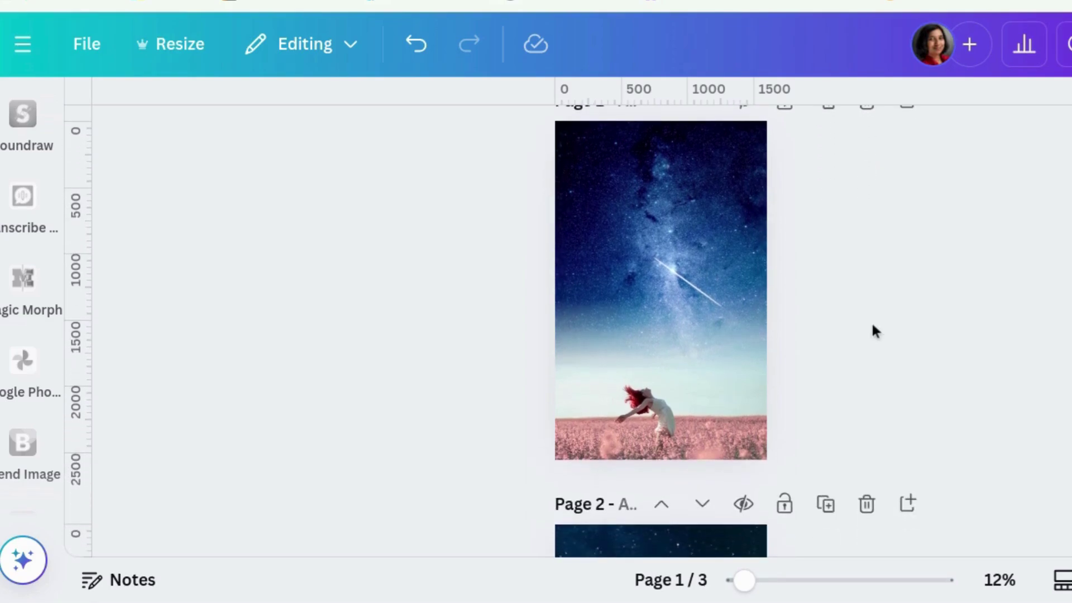
Step: Create a blank custom-size portrait design from Create a design on the home page
scroll(809, 318, "down", 1)
scroll(773, 302, "down", 5)
scroll(774, 301, "down", 10)
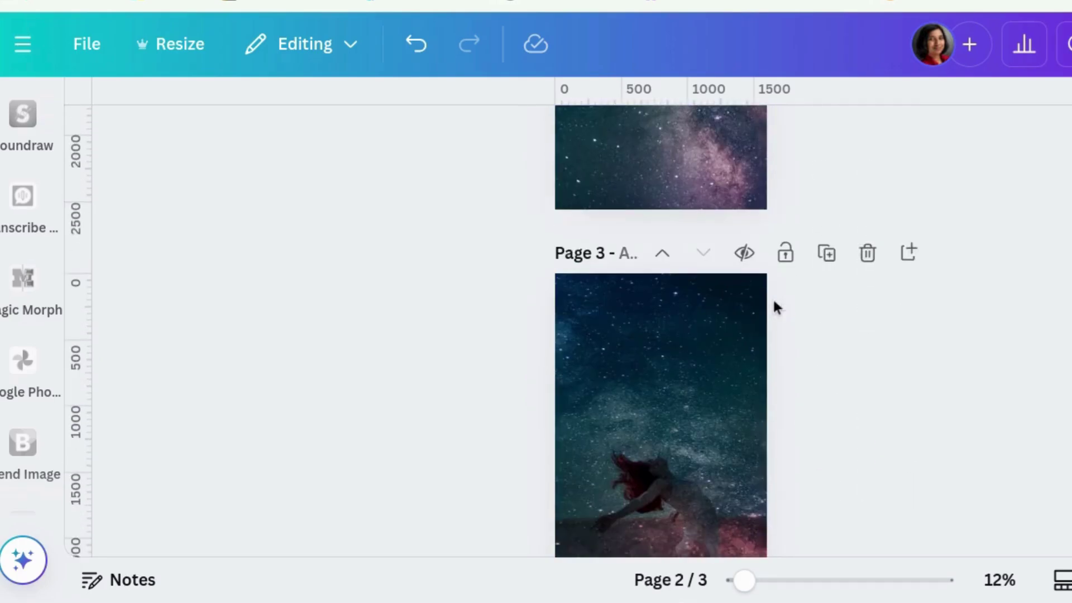
scroll(774, 304, "up", 15)
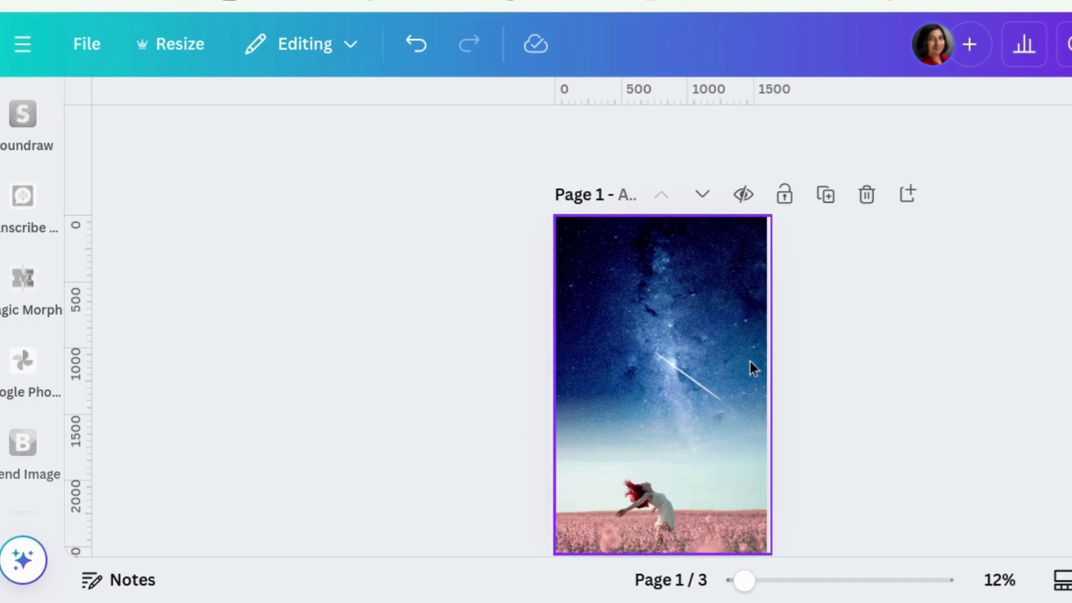
scroll(765, 370, "down", 14)
scroll(765, 370, "down", 1)
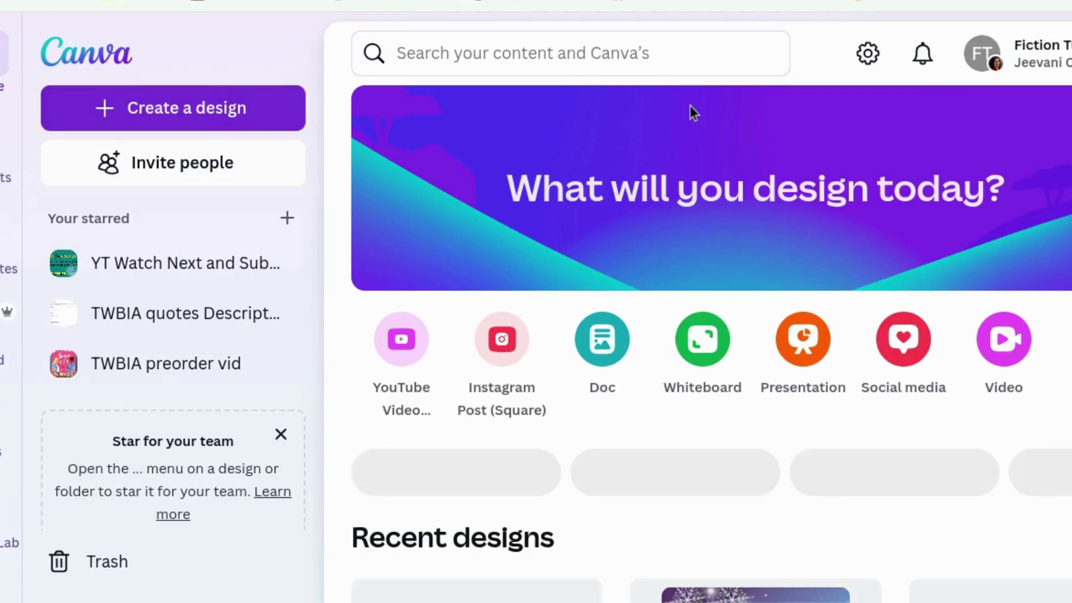
key("Return")
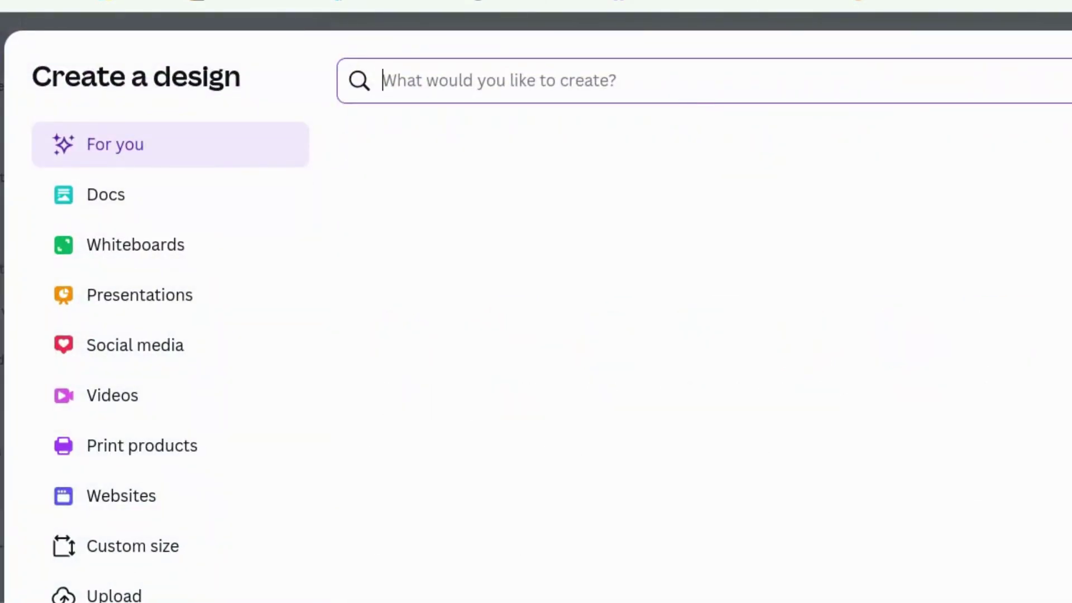
left_click(149, 558)
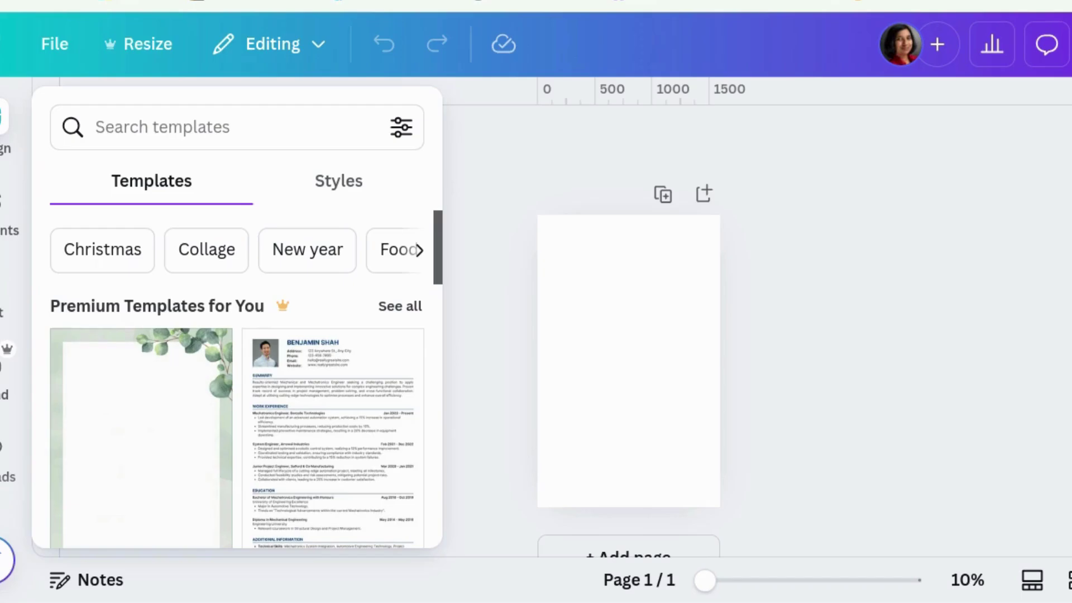
Step: Add the pink-field photo from Recently used, enlarge it, and place it at the page bottom
left_click(411, 202)
left_click(6, 201)
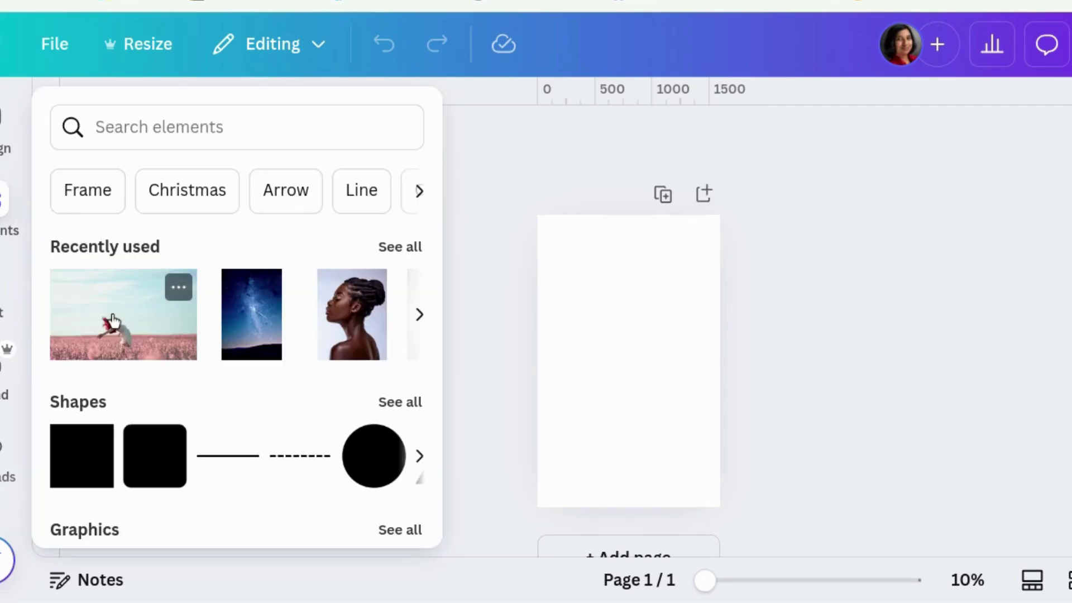
left_click(113, 321)
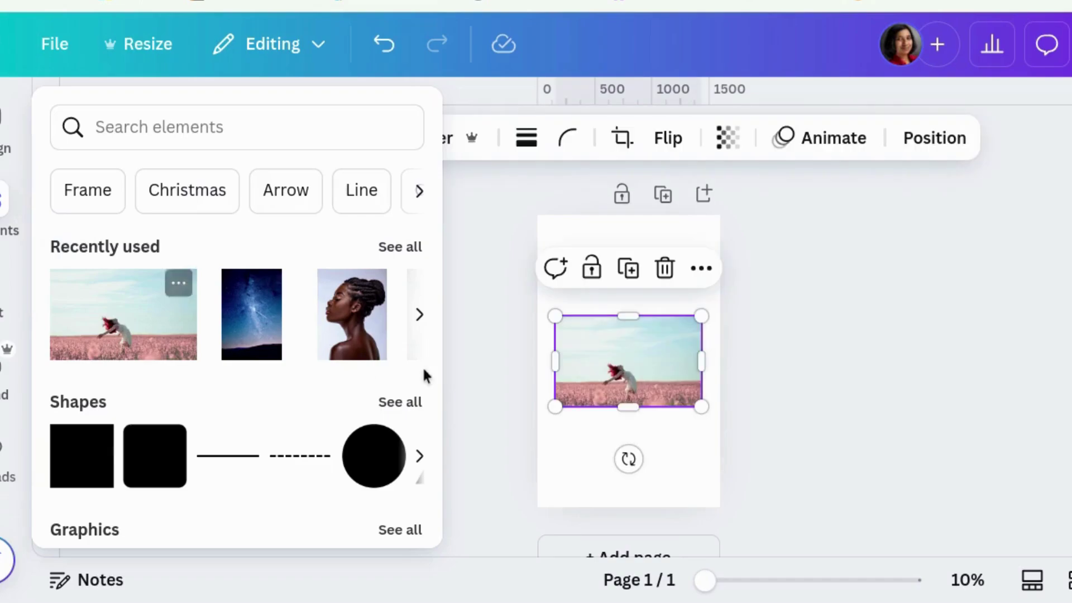
left_click_drag(556, 406, 484, 447)
left_click_drag(619, 421, 654, 480)
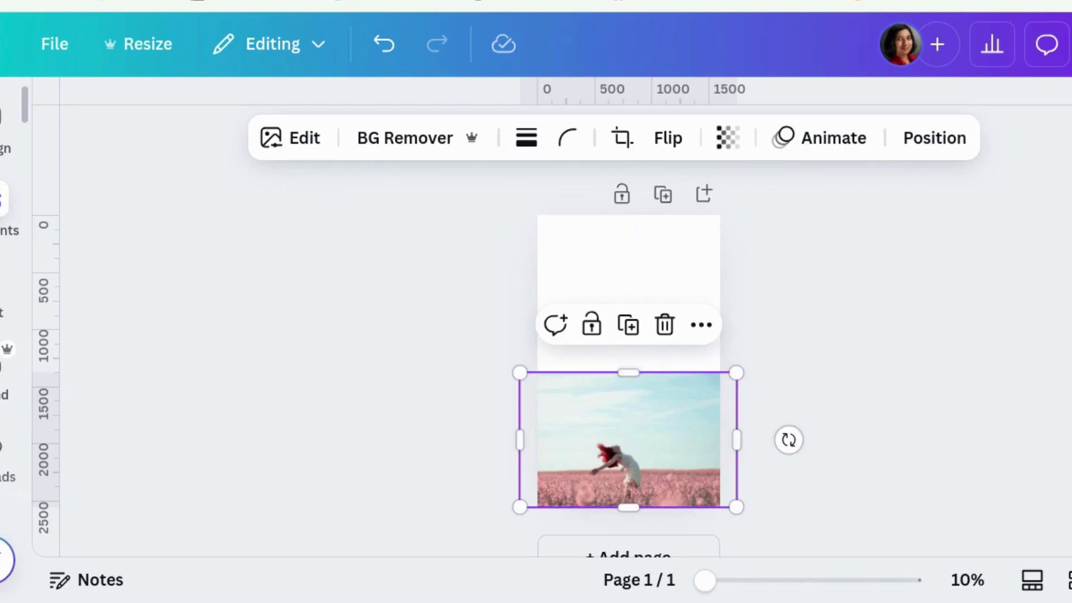
Step: Add the starry galaxy image and stretch it to fill the whole page
left_click(5, 207)
left_click(285, 311)
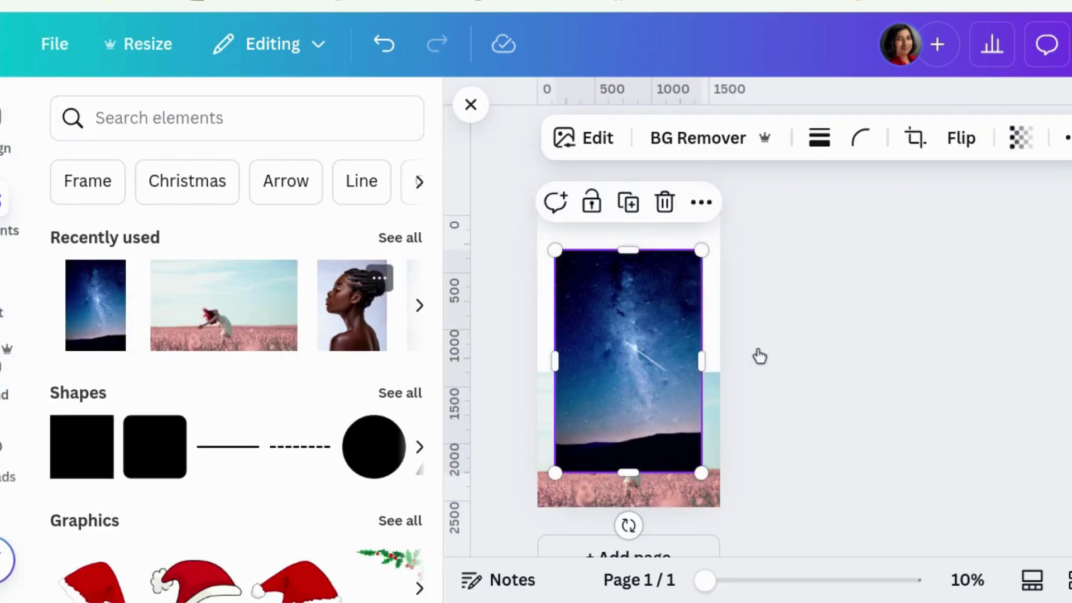
left_click_drag(701, 250, 725, 215)
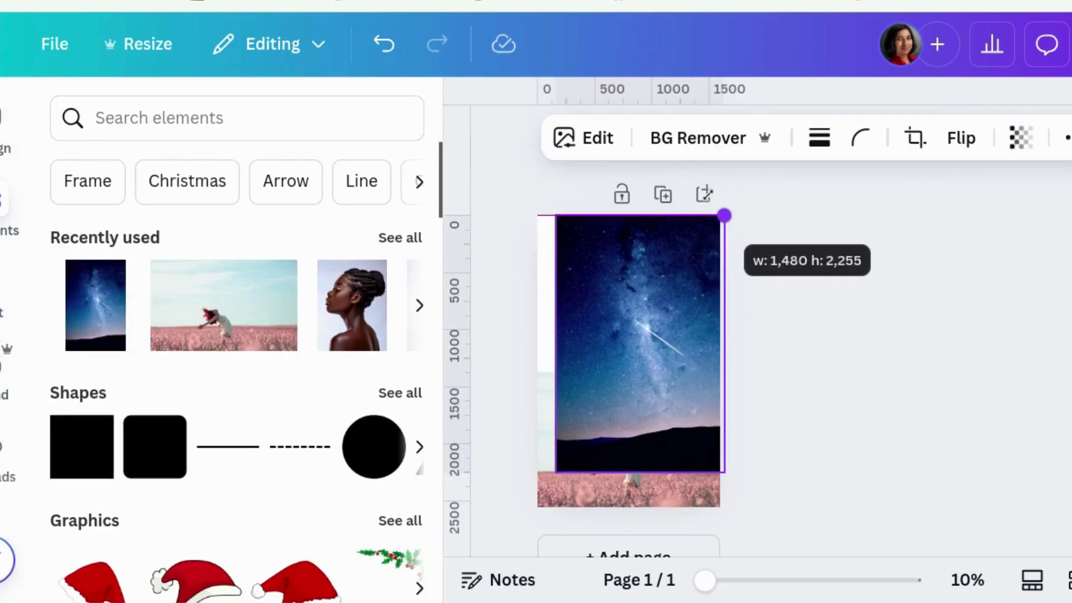
left_click_drag(555, 216, 513, 216)
left_click_drag(643, 268, 648, 286)
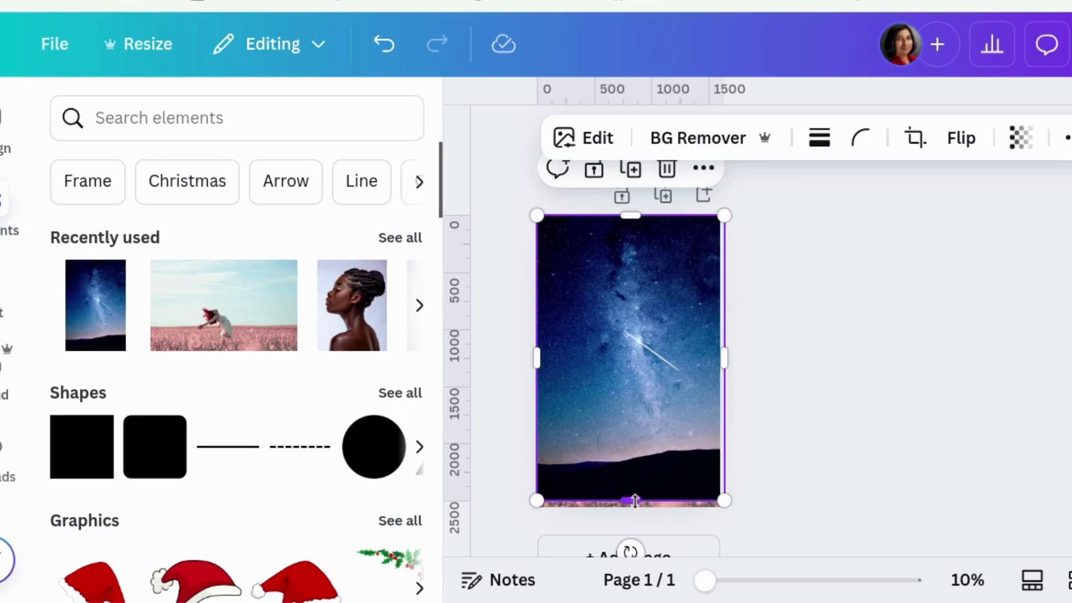
left_click_drag(635, 501, 633, 508)
key("Escape")
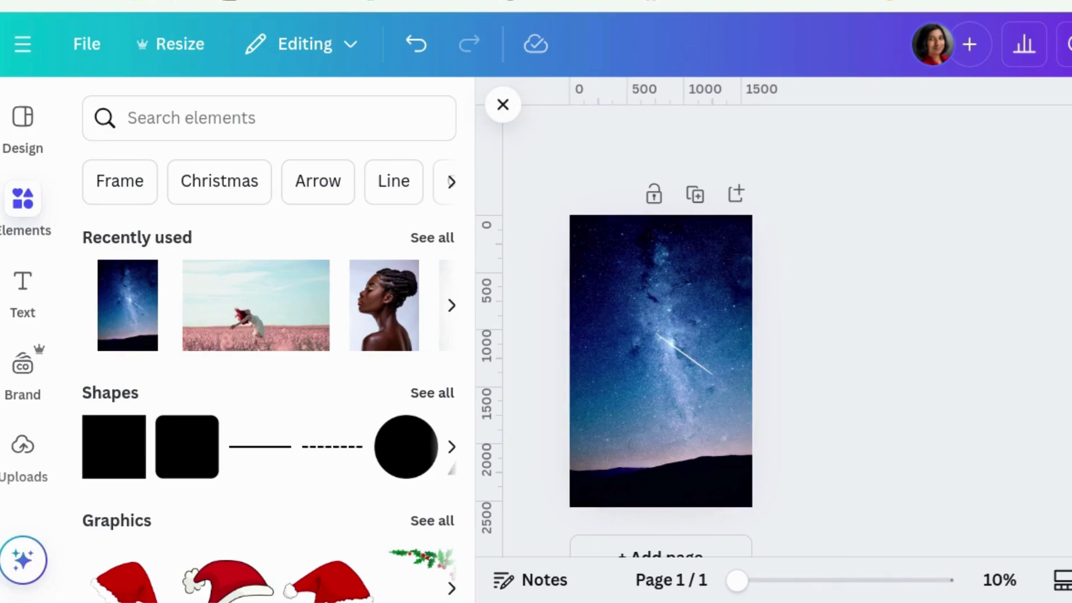
Step: Search Apps for 'blend' and open the Image Blender app
scroll(11, 444, "down", 3)
scroll(11, 441, "down", 3)
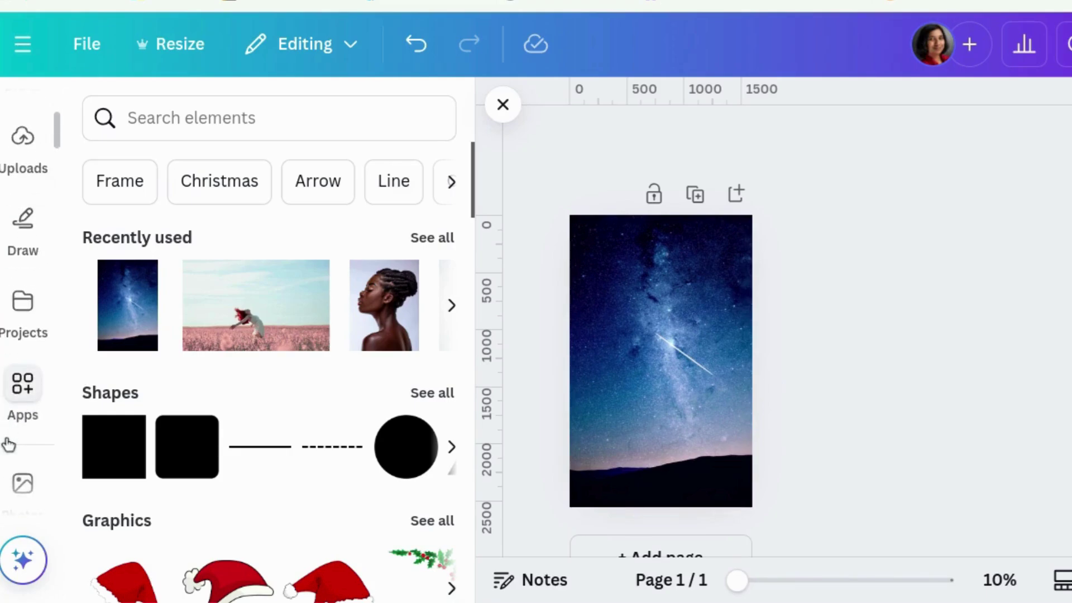
left_click(21, 380)
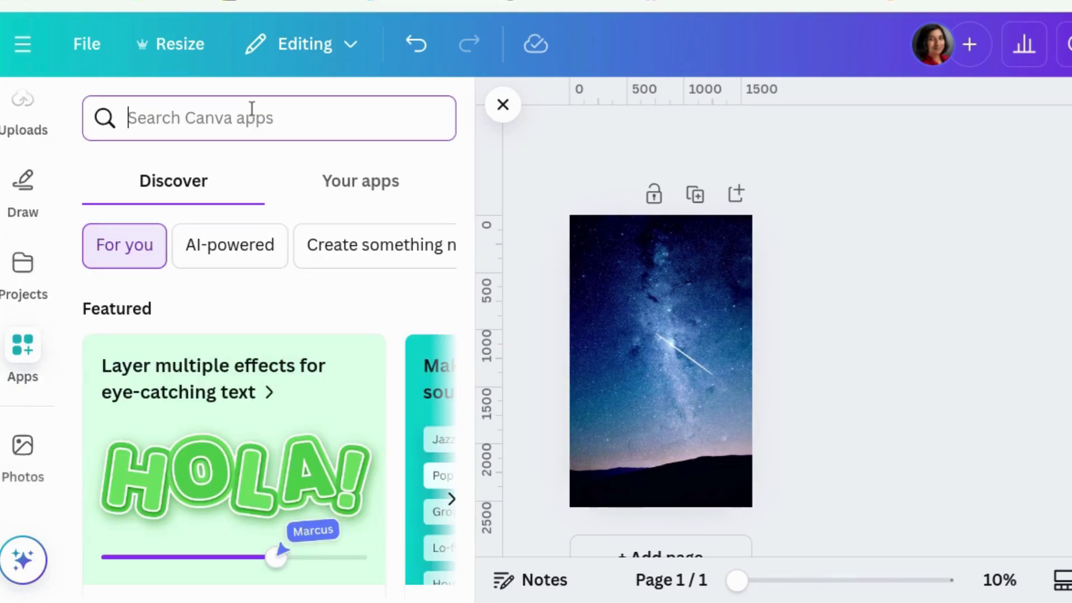
type("blend")
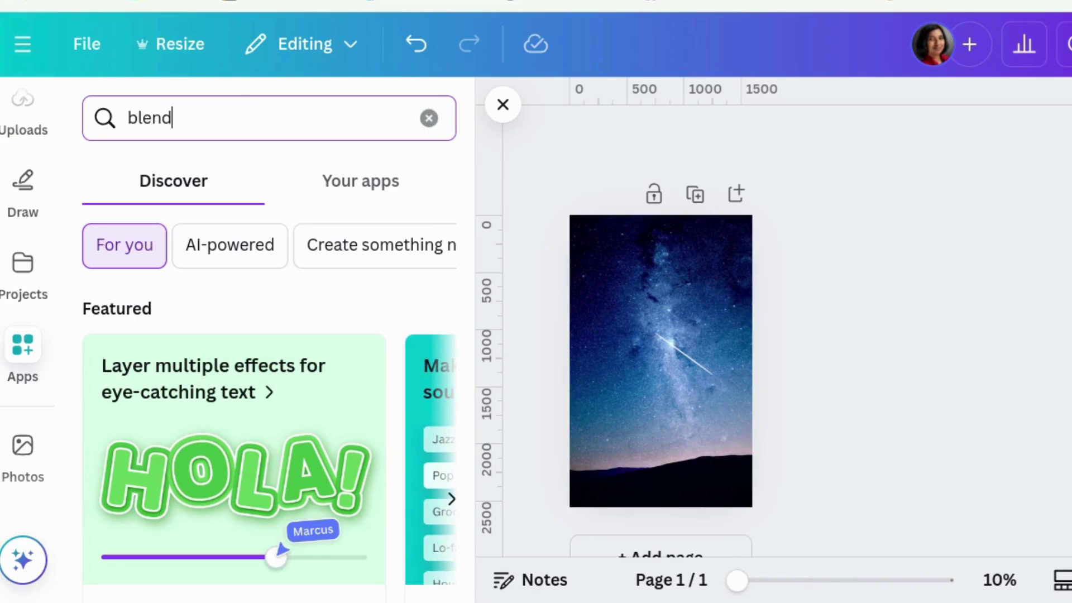
key("Down")
key("Return")
left_click(120, 205)
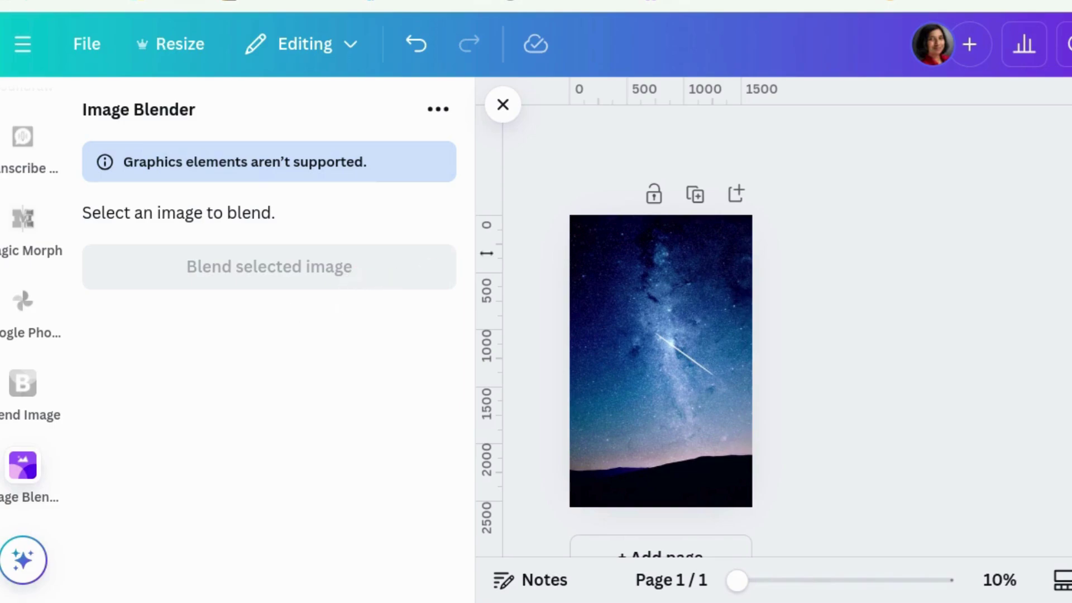
Step: Select the starry sky image and blend it, previewing a linear fade at strength 50
left_click(595, 284)
left_click(613, 306)
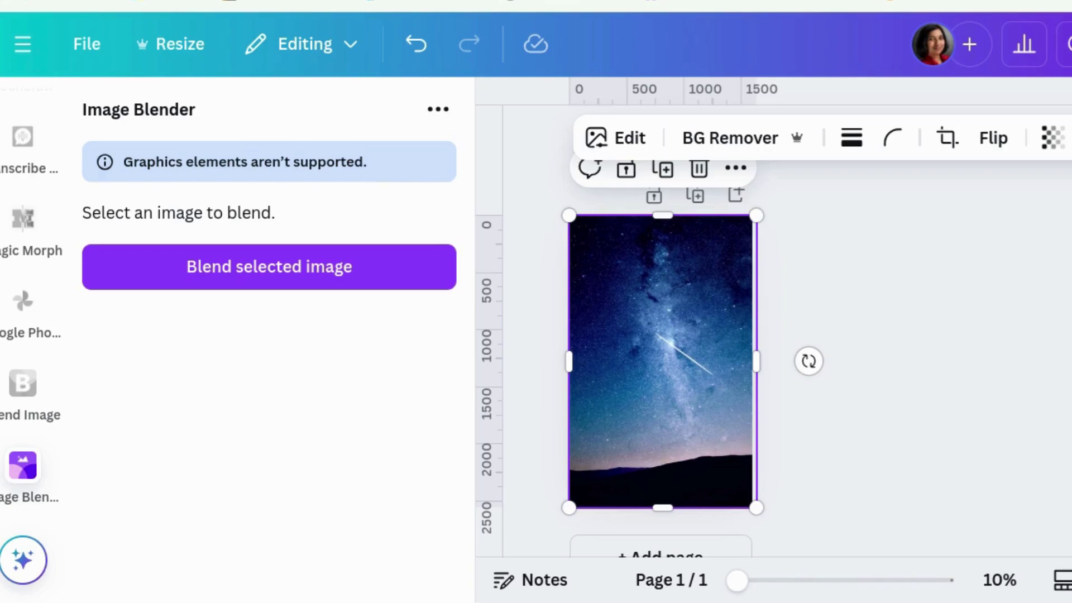
left_click(351, 267)
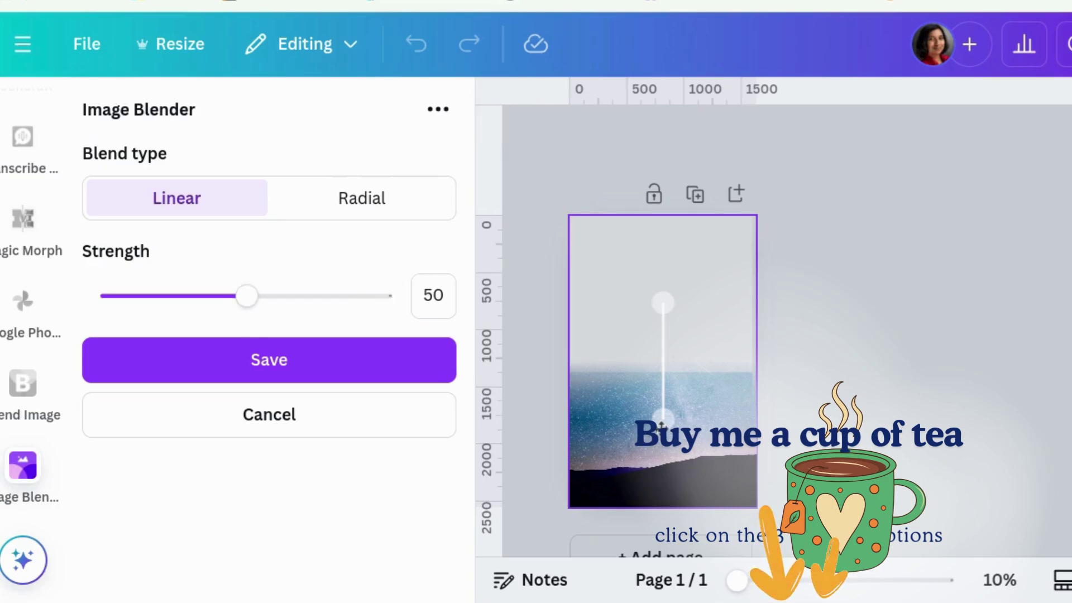
Step: Try a Radial blend, then use Linear with the sky on top fading into the field
left_click(354, 203)
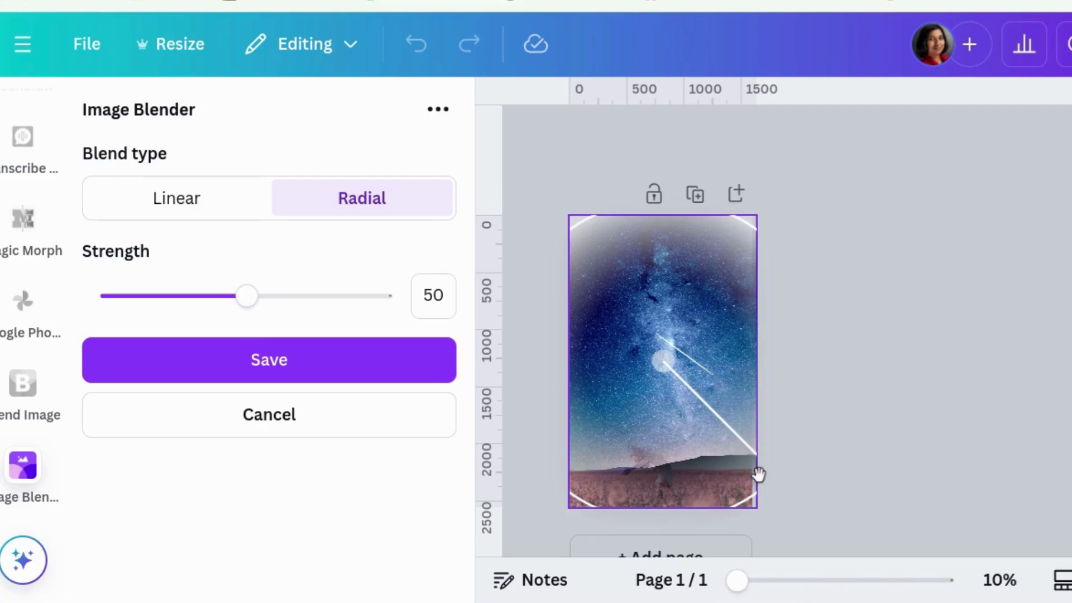
left_click_drag(666, 366, 682, 342)
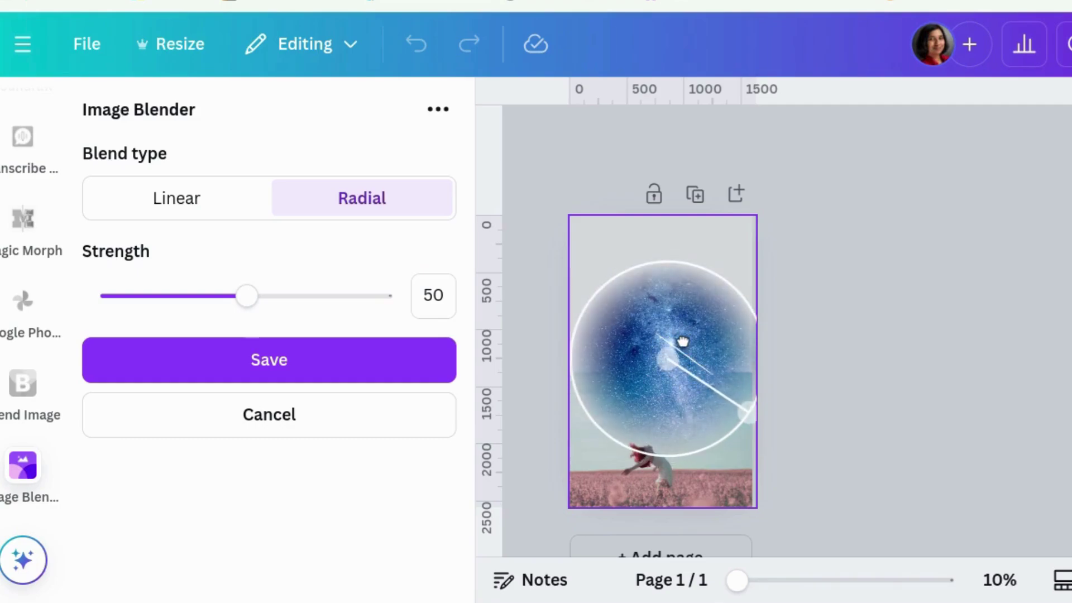
left_click(229, 211)
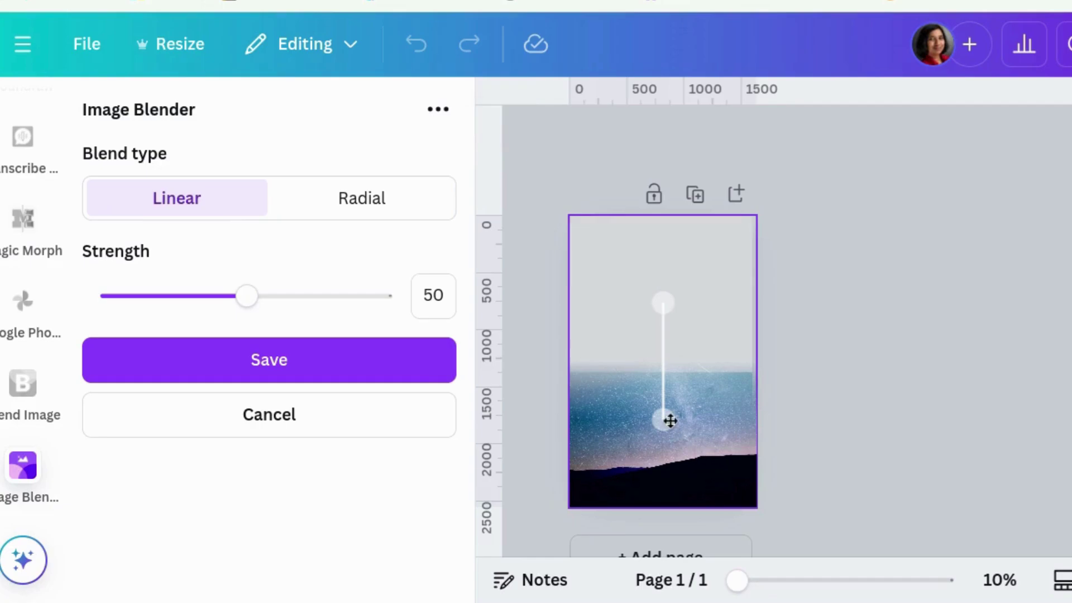
left_click_drag(670, 421, 660, 249)
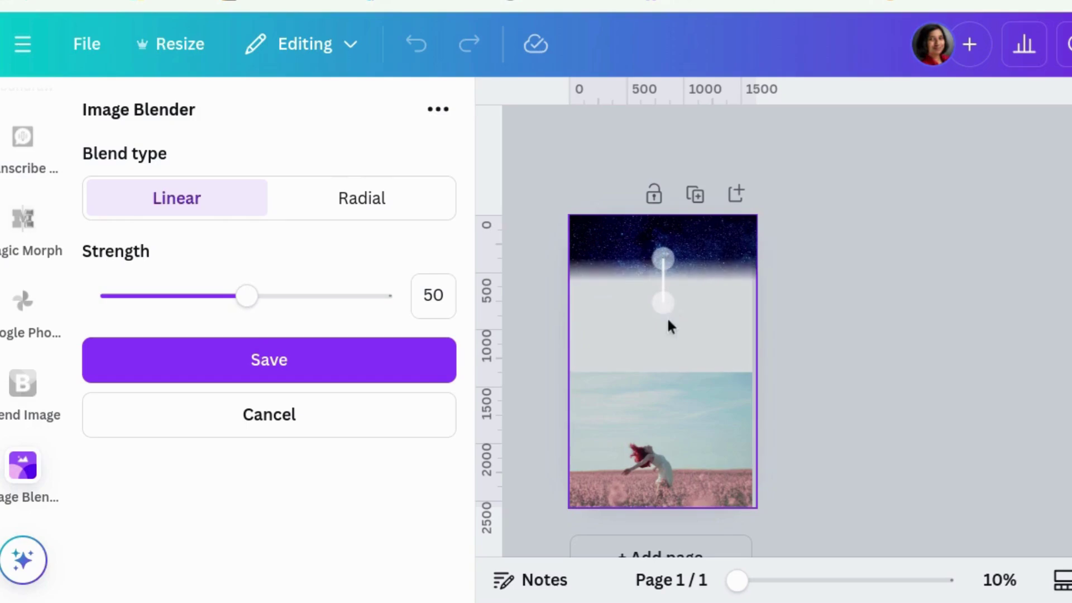
left_click_drag(667, 303, 660, 493)
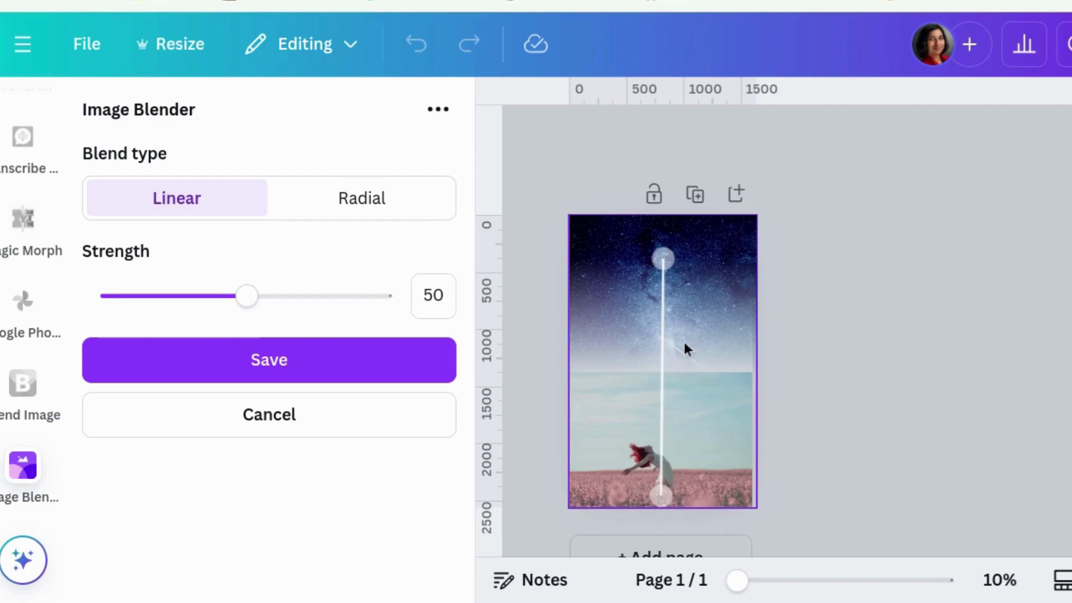
left_click_drag(664, 259, 663, 357)
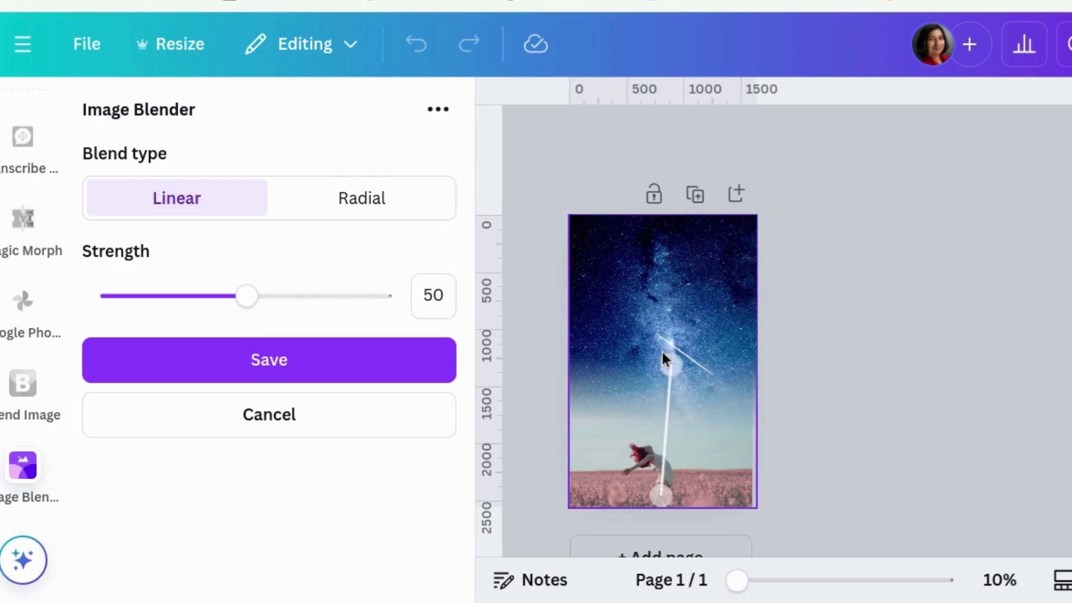
mouse_move(662, 352)
left_mouse_down()
mouse_move(603, 379)
mouse_move(594, 407)
mouse_move(593, 367)
mouse_move(651, 353)
left_mouse_up()
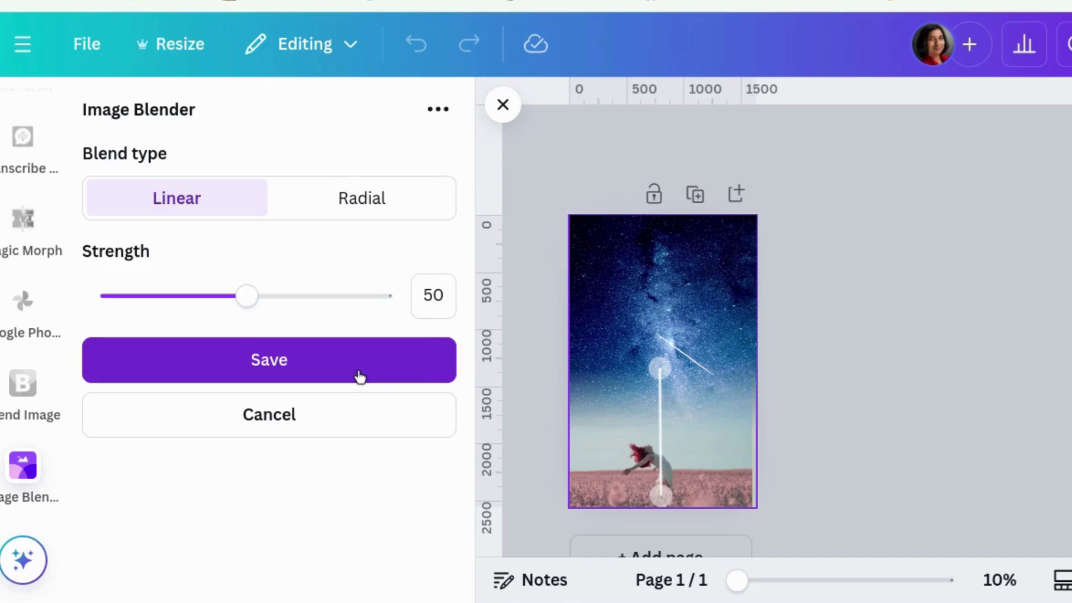
Step: Save the sky-to-field blend on page 1 and deselect the image
left_click(320, 374)
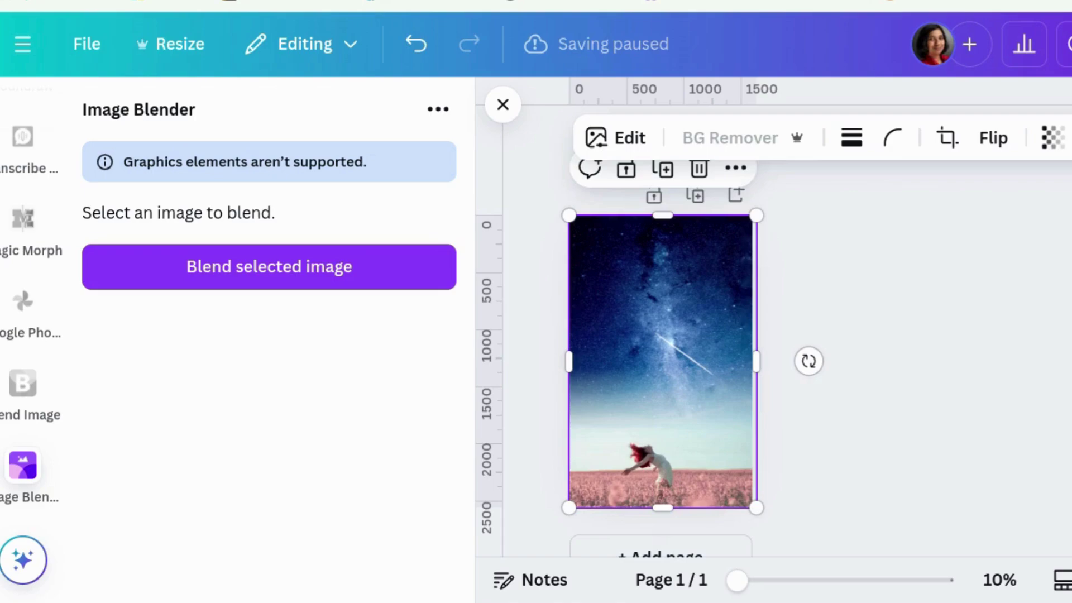
left_click(852, 372)
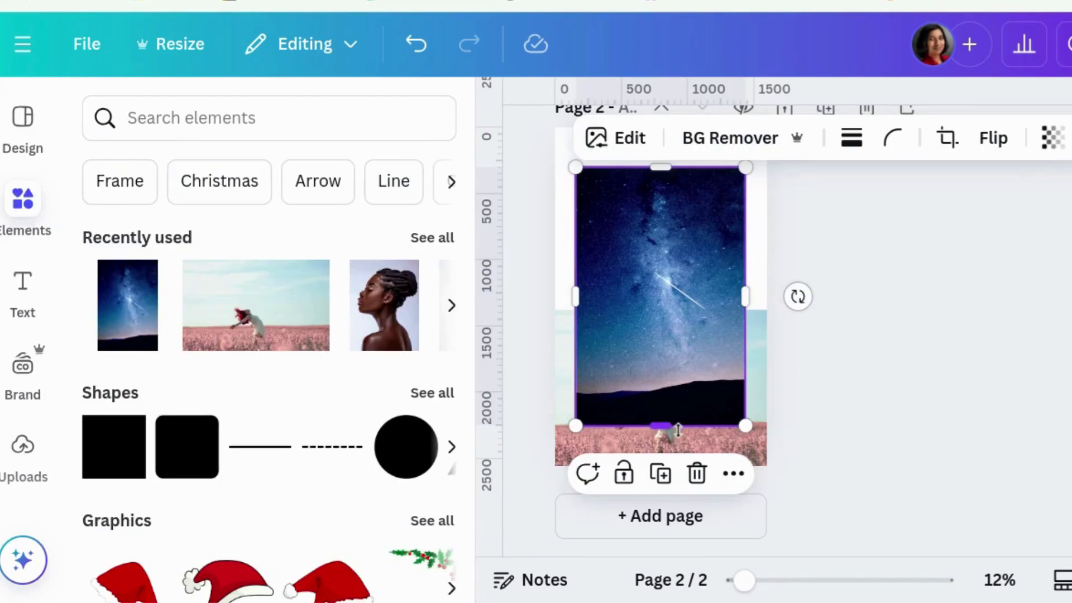
Step: Open the Blend Image app and clear its previous selection to start fresh
left_click(947, 137)
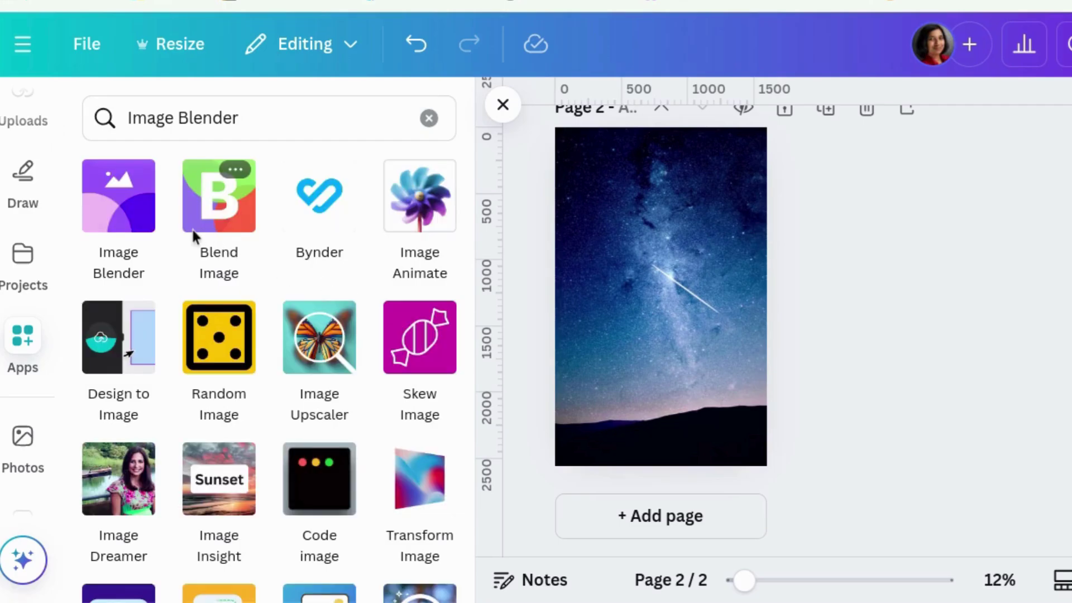
left_click(227, 207)
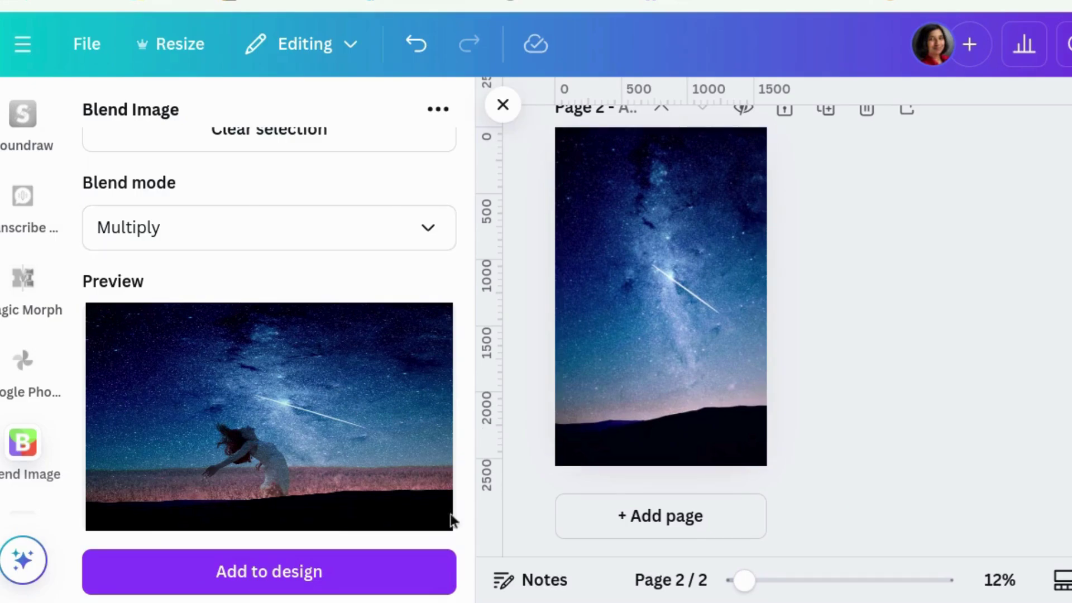
left_click(701, 239)
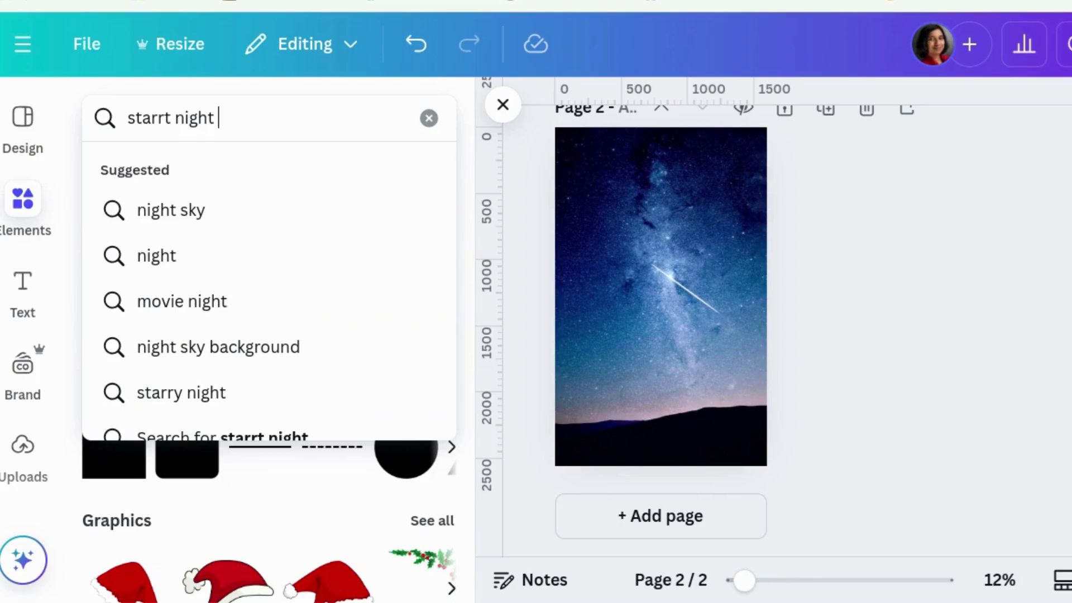
Step: Search Elements for 'sky' and show all photo results
type("sky")
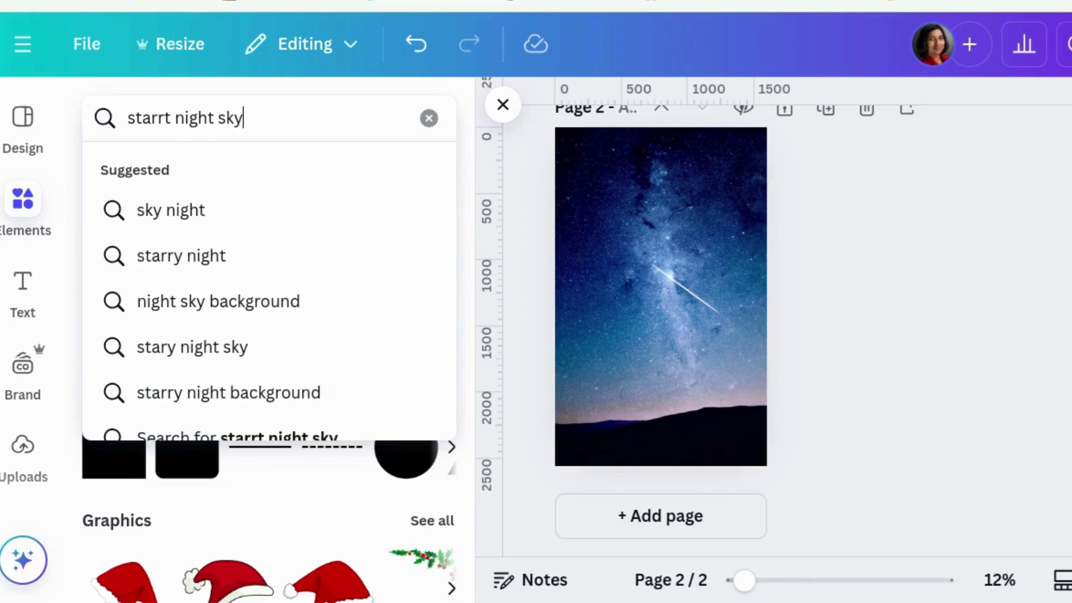
key("Return")
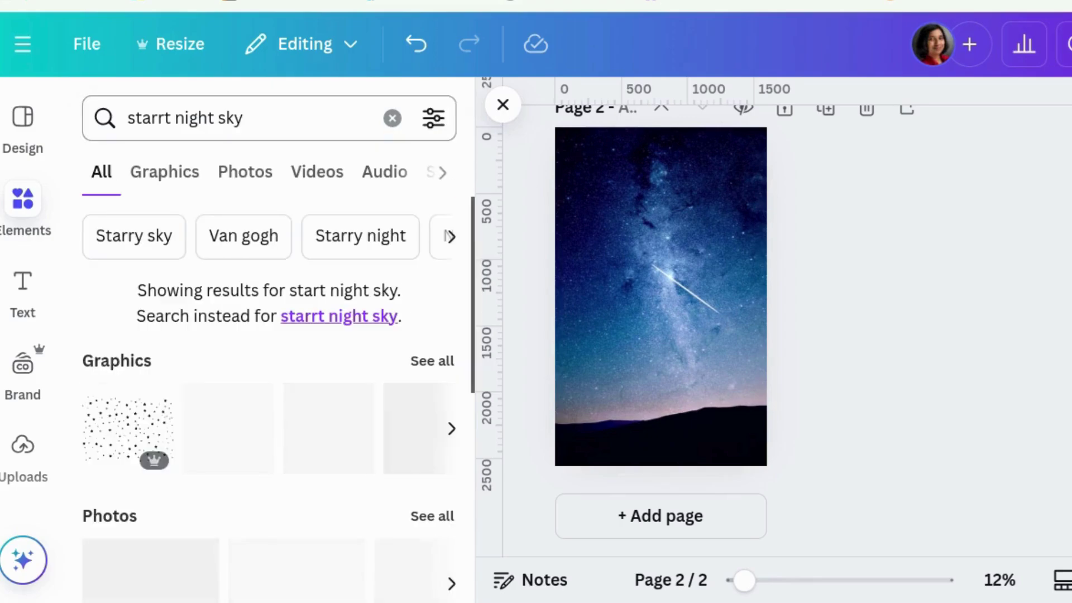
scroll(415, 435, "down", 2)
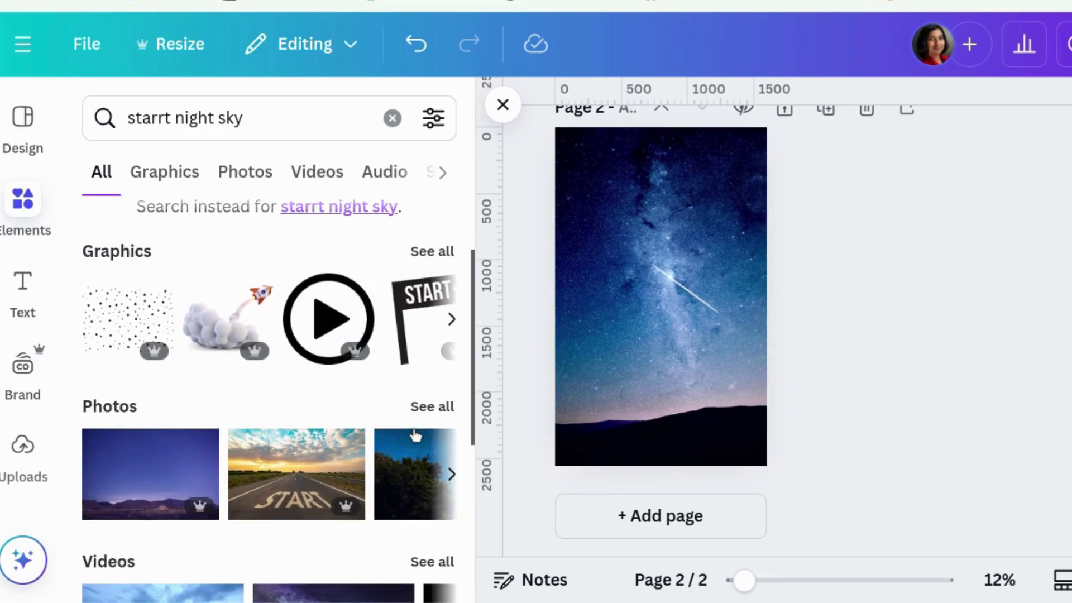
left_click(420, 409)
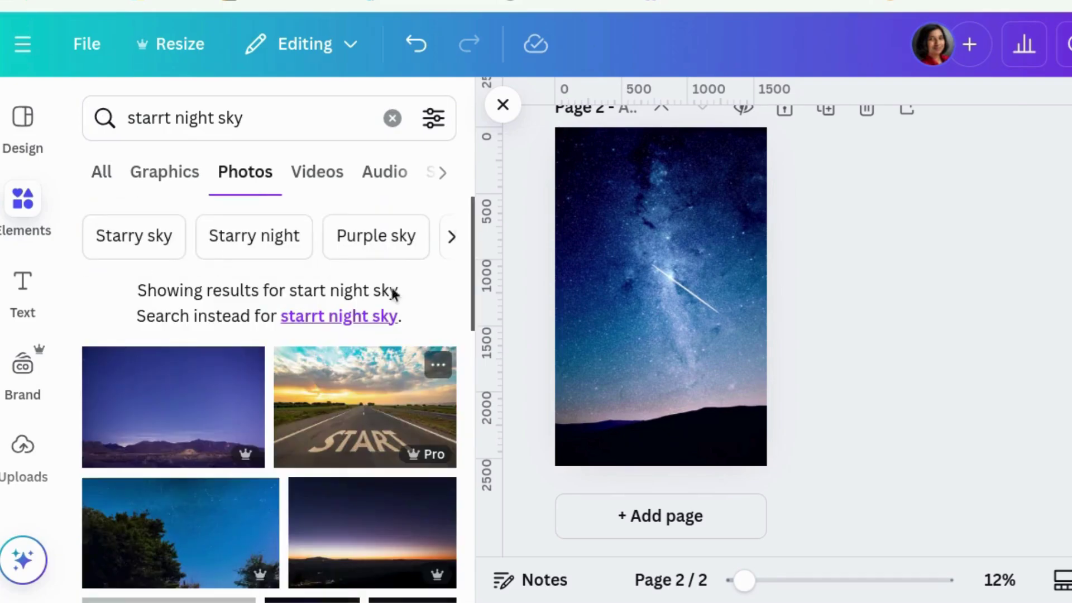
Step: Filter the sky photos to Vertical and Free
left_click(433, 120)
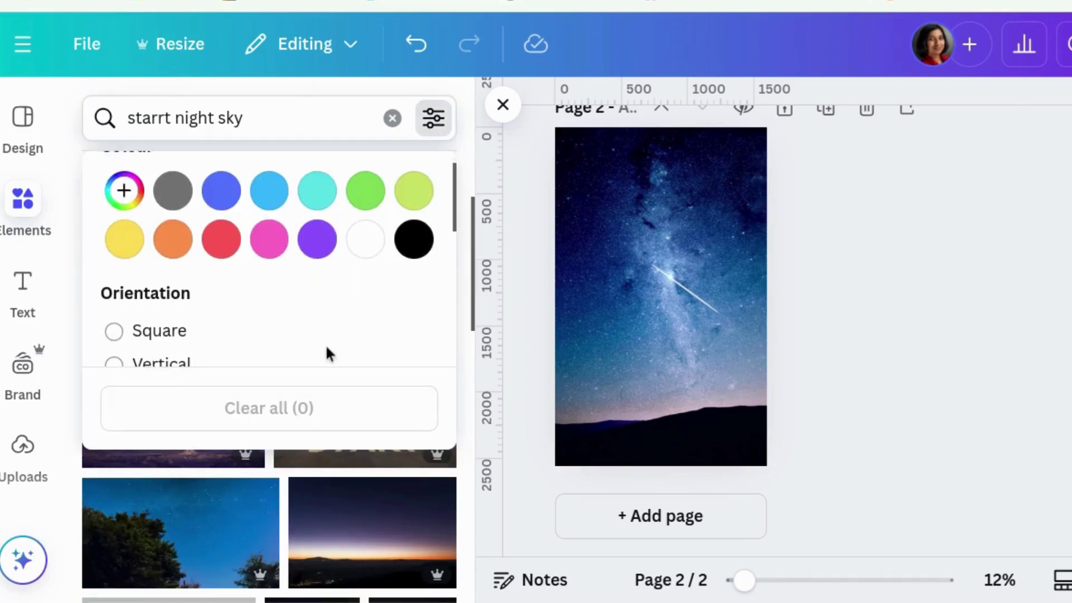
scroll(326, 344, "down", 3)
left_click(146, 219)
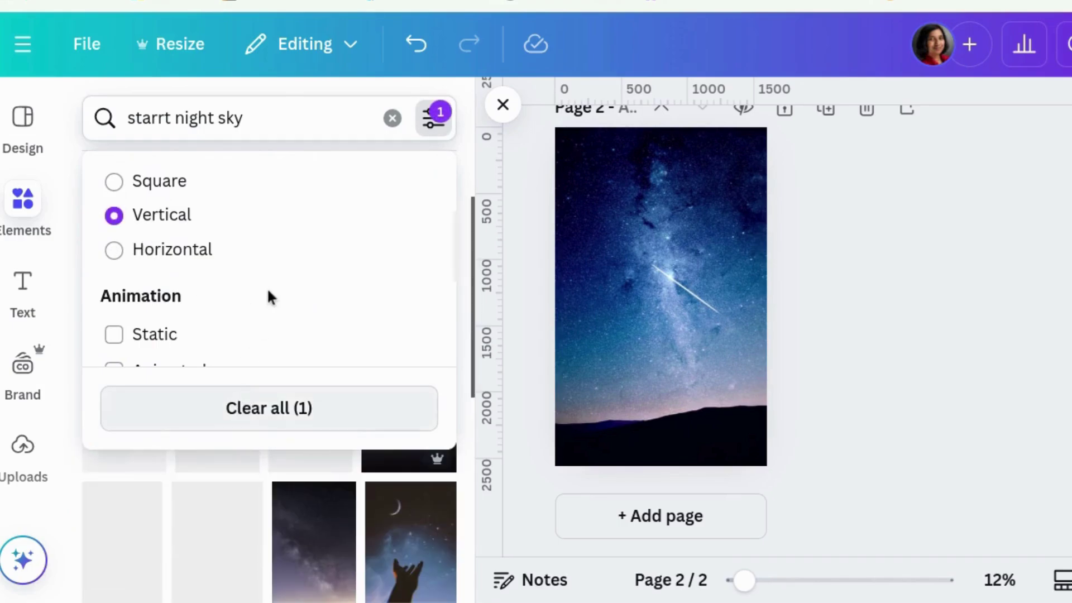
scroll(263, 293, "down", 3)
scroll(128, 313, "down", 2)
left_click(112, 256)
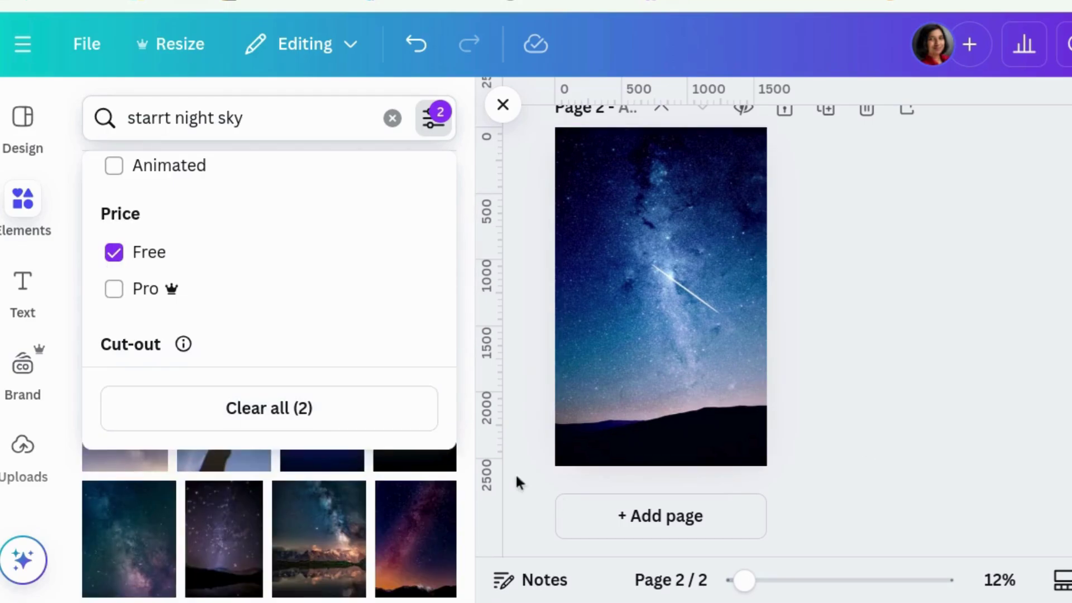
left_click(518, 536)
scroll(326, 505, "down", 3)
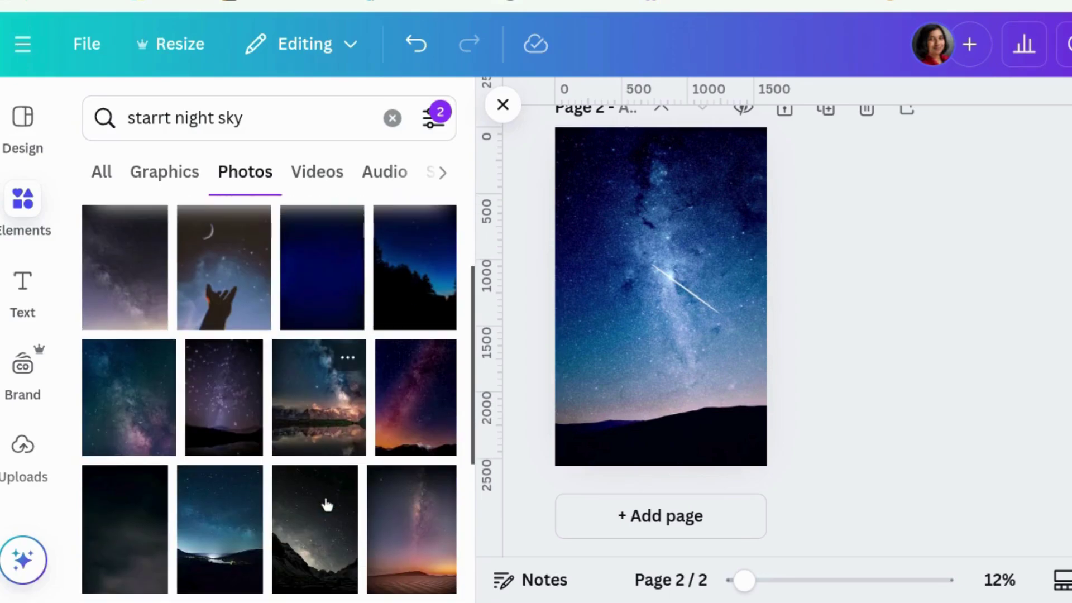
scroll(327, 505, "down", 1)
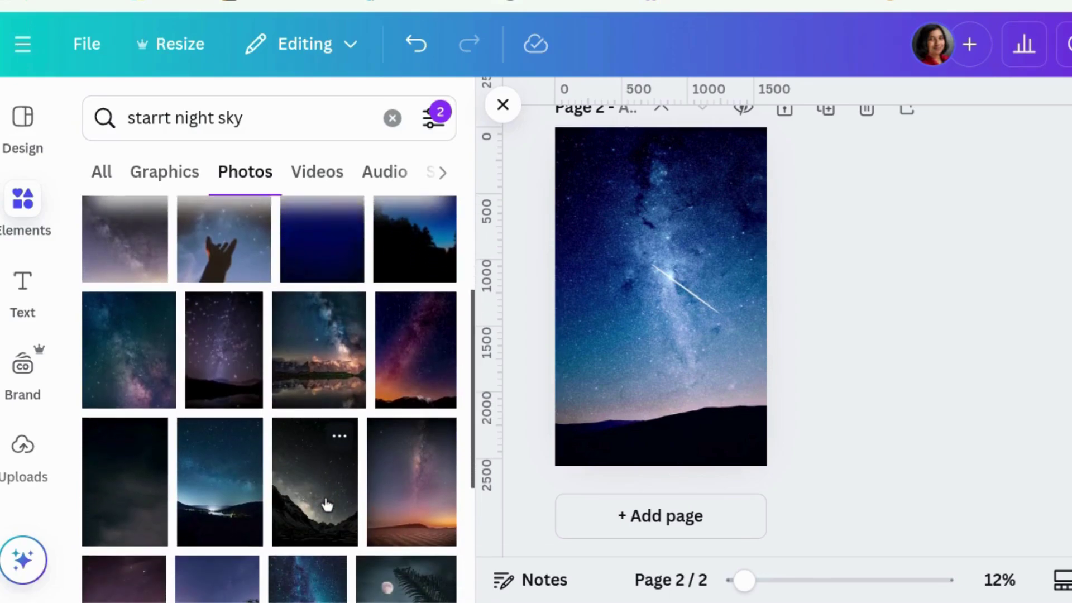
scroll(327, 506, "down", 1)
scroll(327, 505, "up", 2)
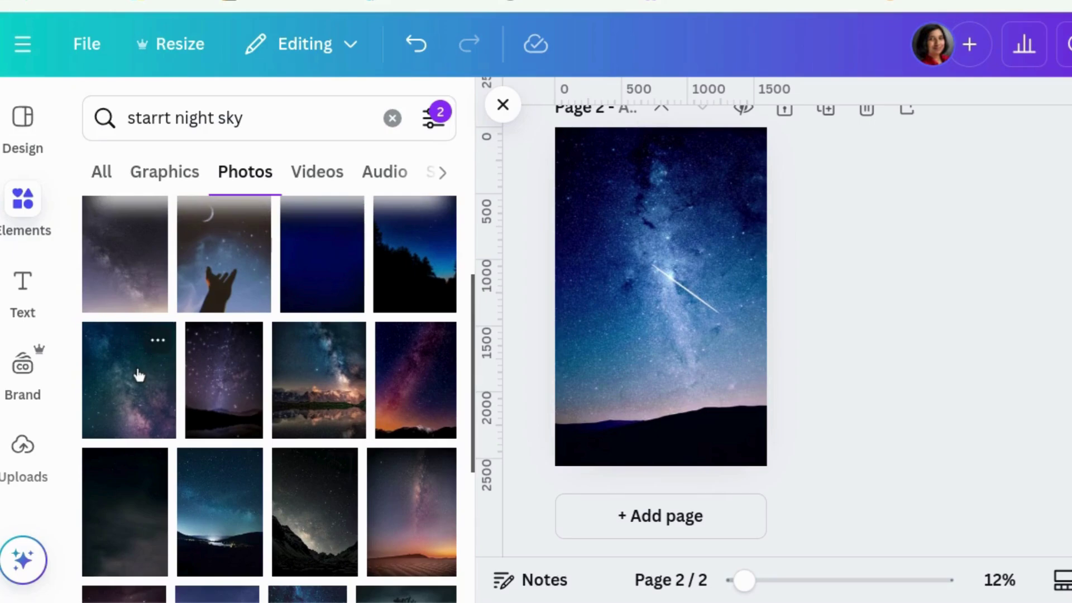
Step: Add a starry Milky Way photo and enlarge it over page 2
left_click(139, 375)
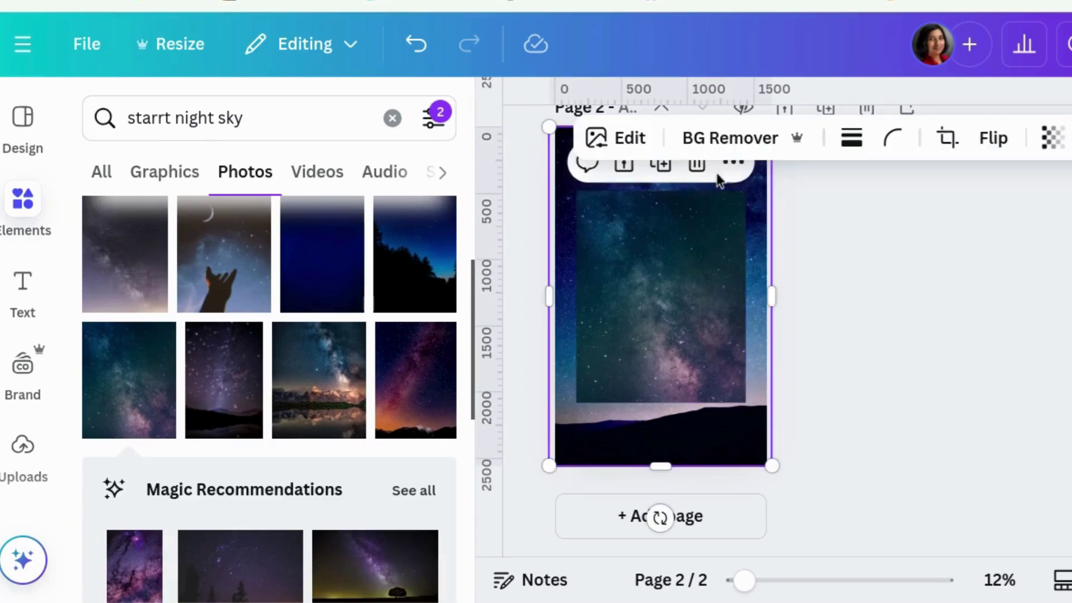
left_click(596, 216)
left_click_drag(575, 191, 519, 120)
left_click_drag(747, 401, 796, 467)
Step: Stretch the starry photo to fully cover page 2, deselect it, and bring up Apps
left_click(864, 423)
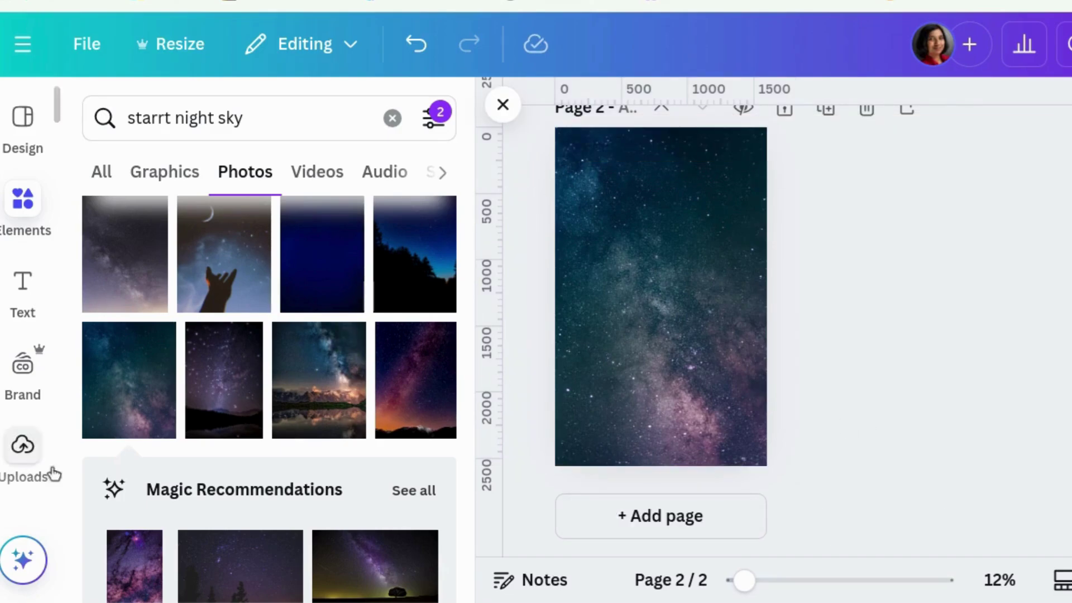
scroll(36, 466, "down", 10)
scroll(39, 466, "down", 15)
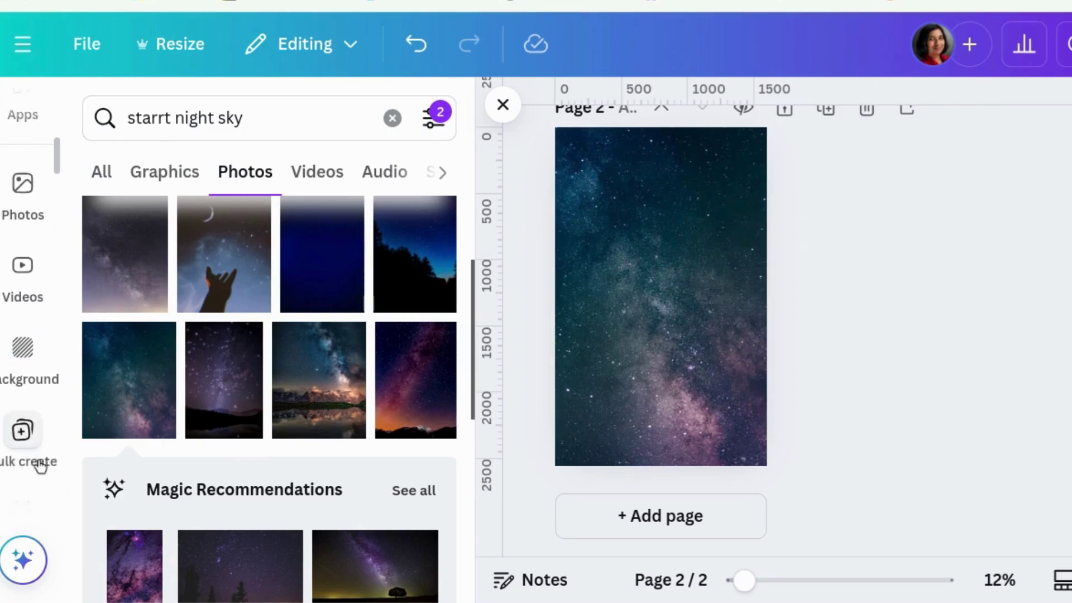
scroll(39, 466, "down", 10)
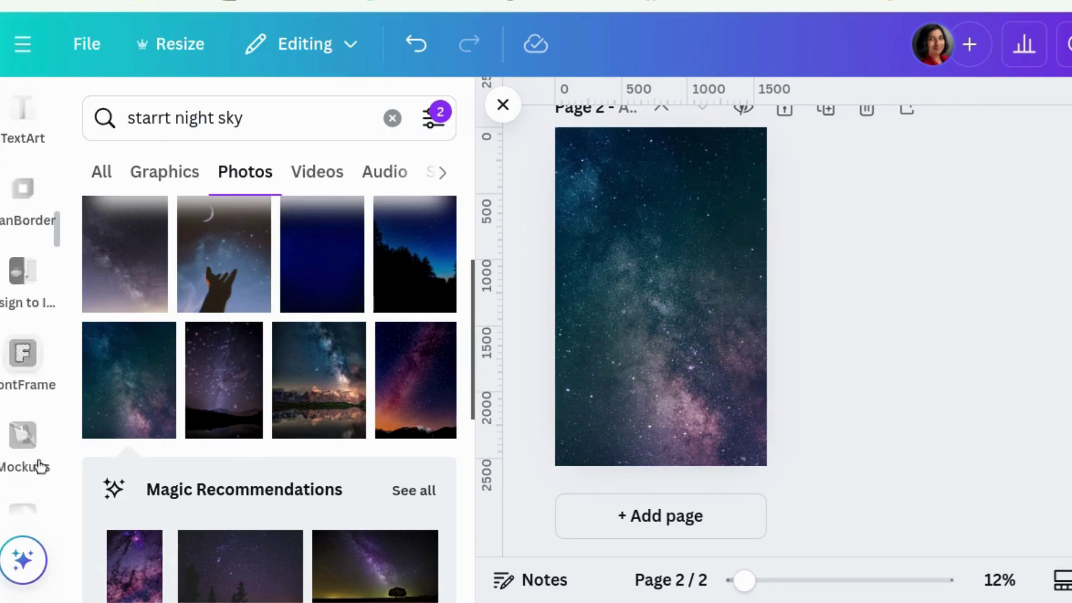
scroll(33, 349, "up", 15)
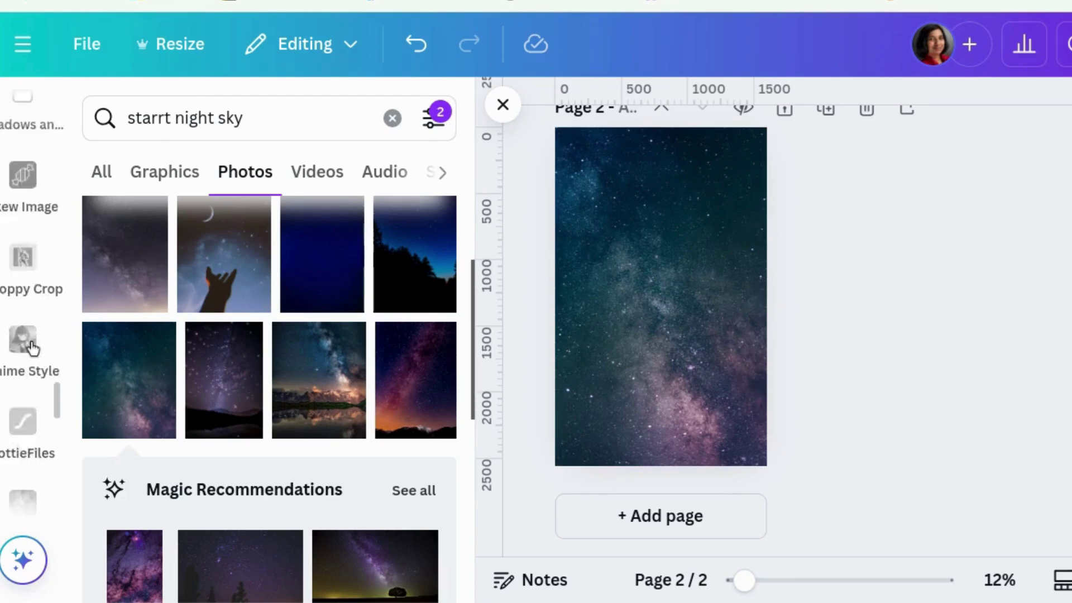
scroll(33, 349, "up", 15)
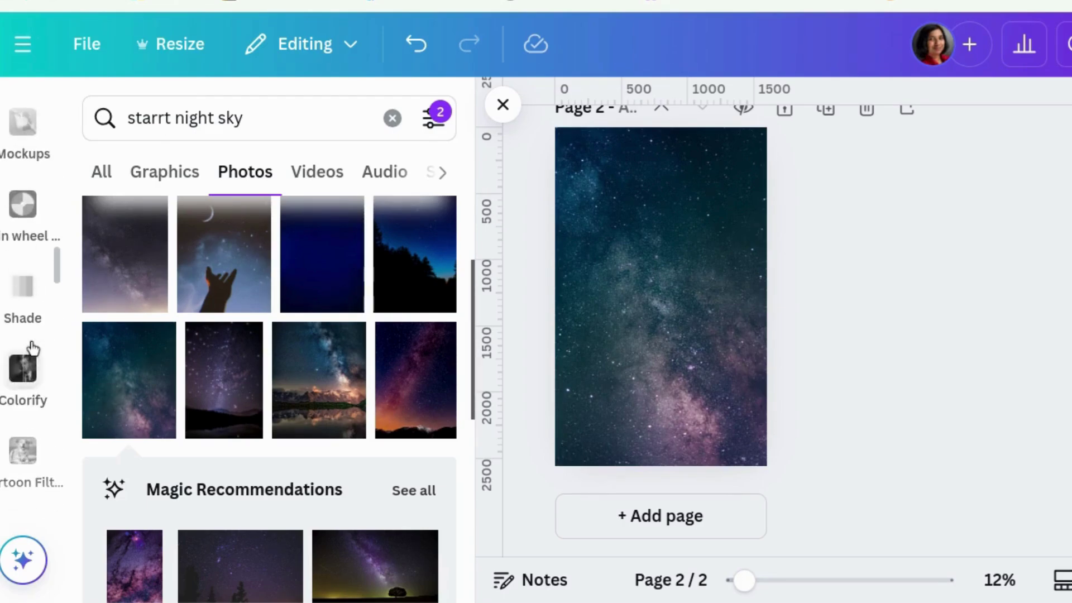
scroll(33, 349, "up", 10)
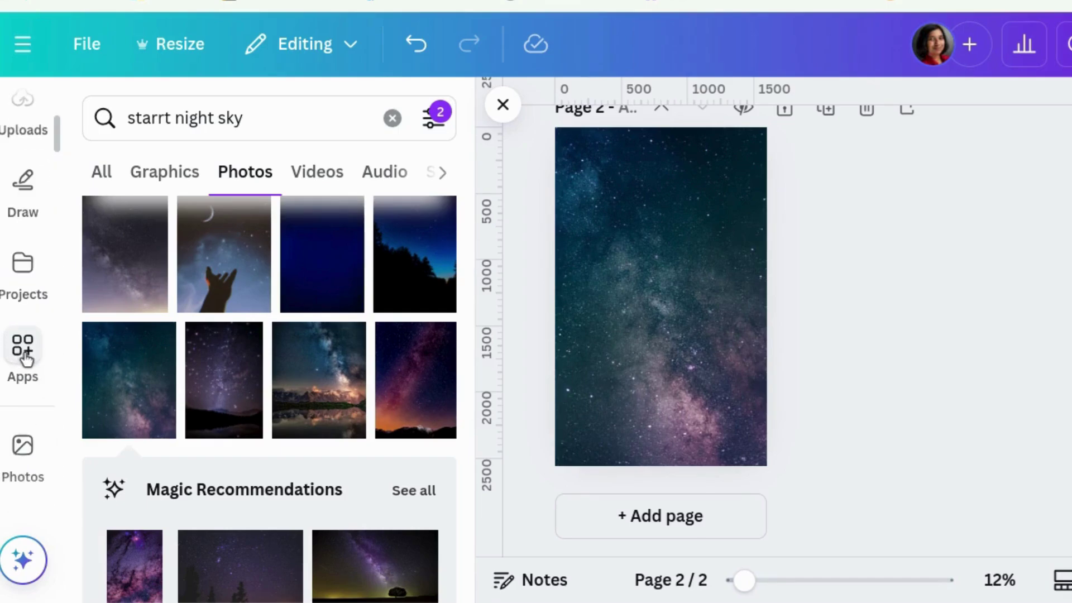
left_click(33, 353)
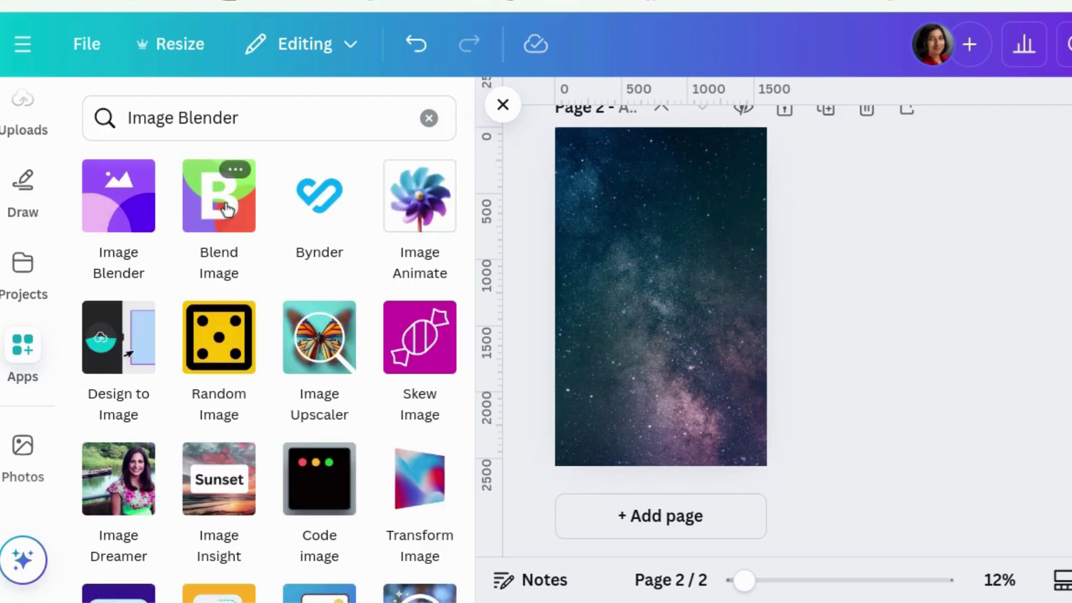
Step: In Blend Image, set the starry sky photo as the top layer
left_click(227, 210)
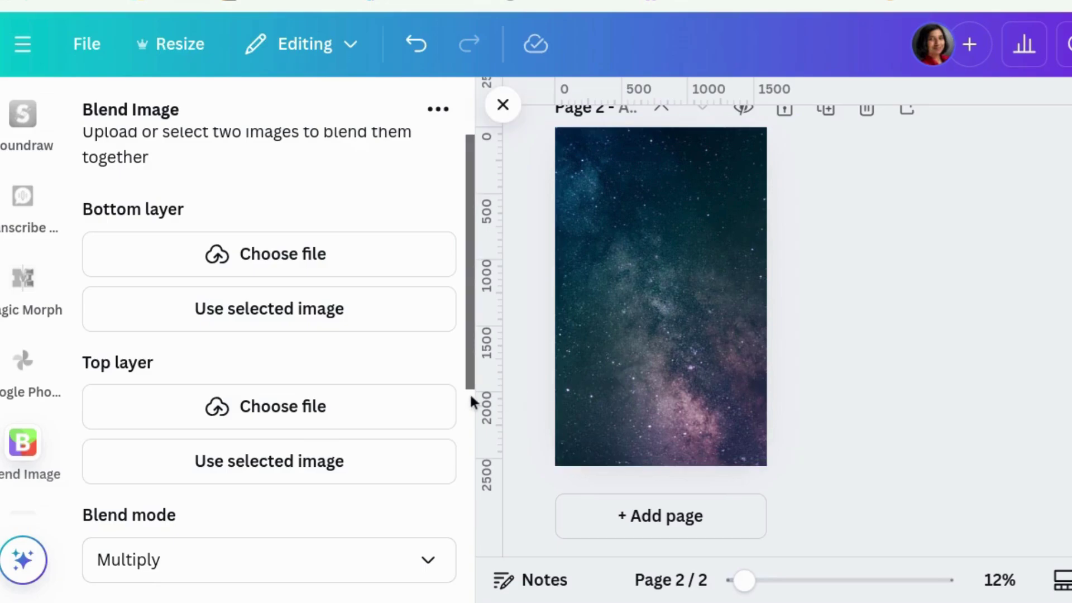
left_click(656, 390)
left_click(414, 424)
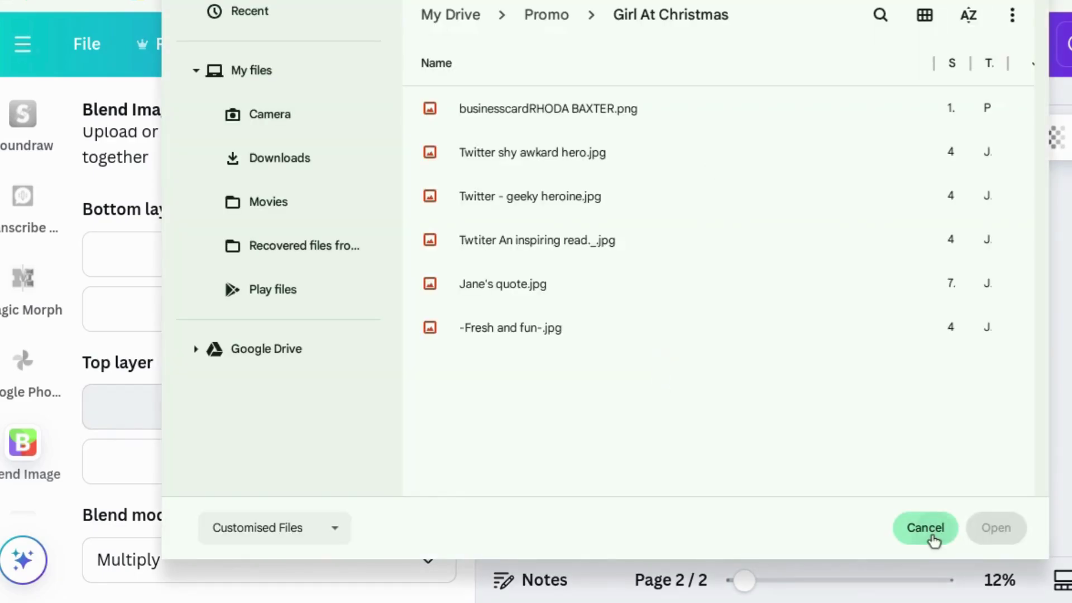
left_click(926, 528)
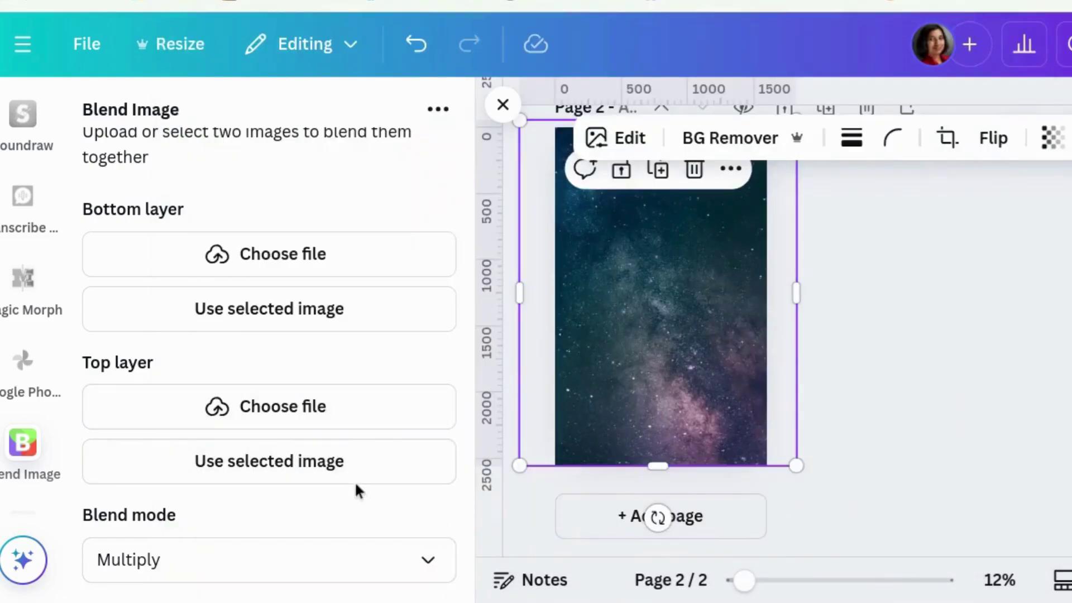
left_click(345, 464)
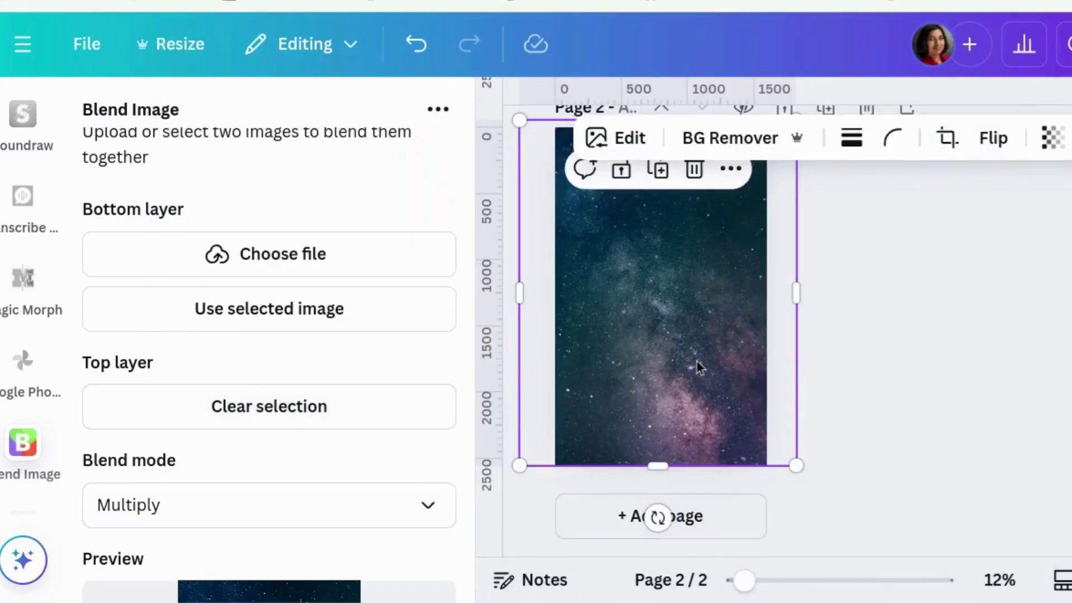
Step: Set the pink-field photo as the bottom layer, then move the starry image back over the page
left_click_drag(697, 361, 821, 364)
left_click(589, 385)
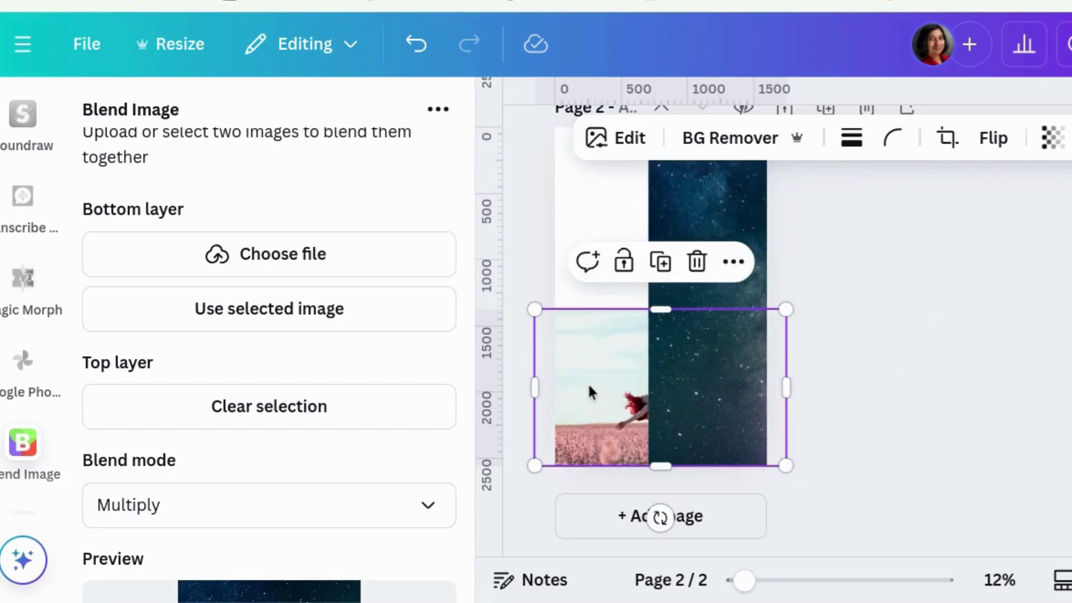
left_click(347, 310)
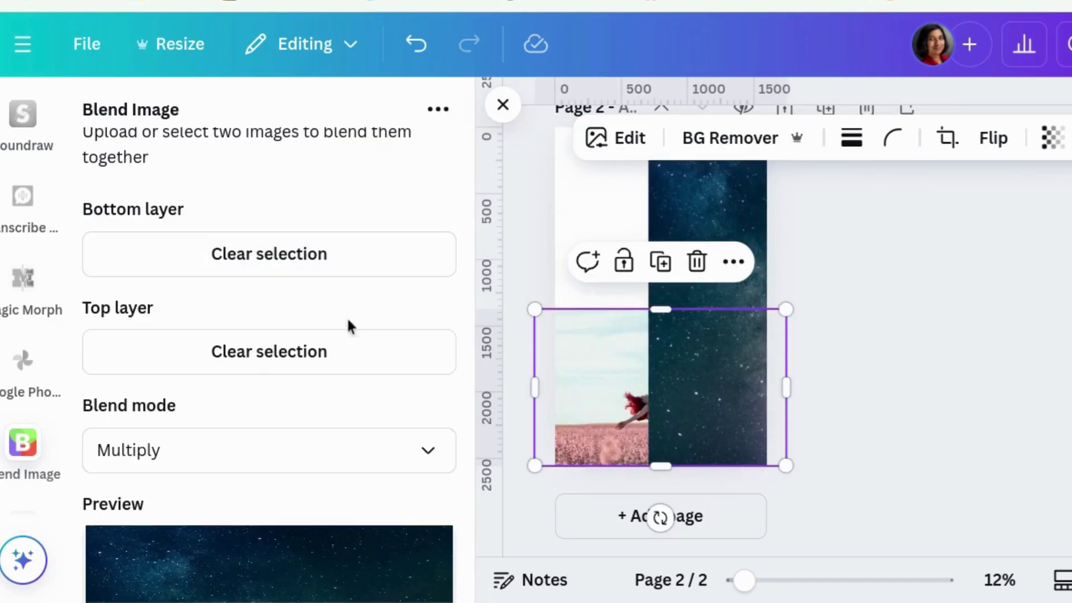
scroll(421, 444, "down", 5)
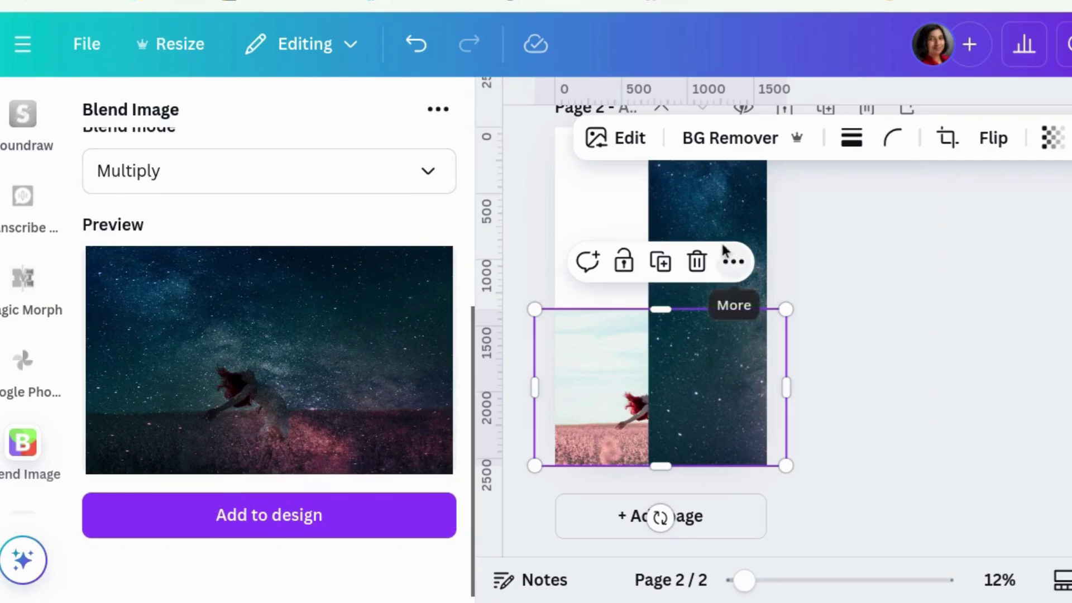
left_click_drag(742, 216, 636, 213)
scroll(335, 323, "up", 1)
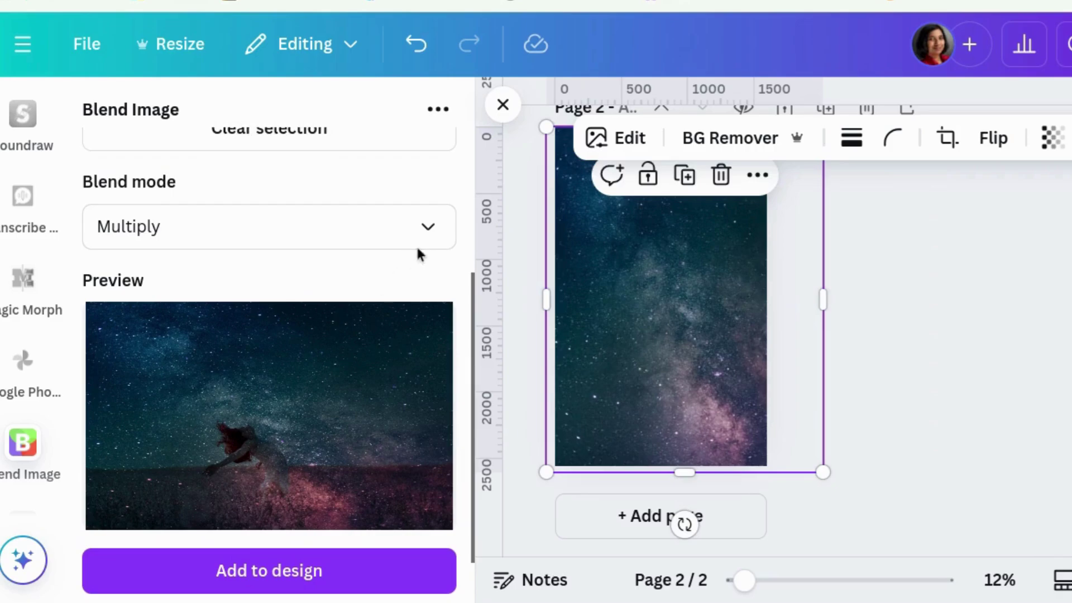
Step: Compare the Normal, Darken and Color Burn blend modes, then settle on Multiply
left_click(433, 233)
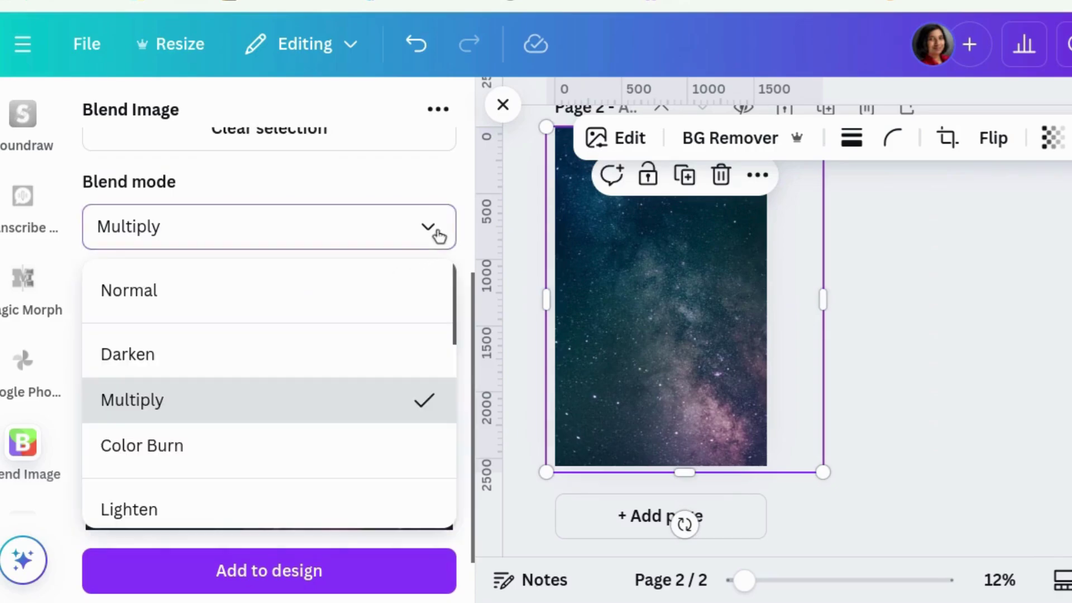
left_click(412, 309)
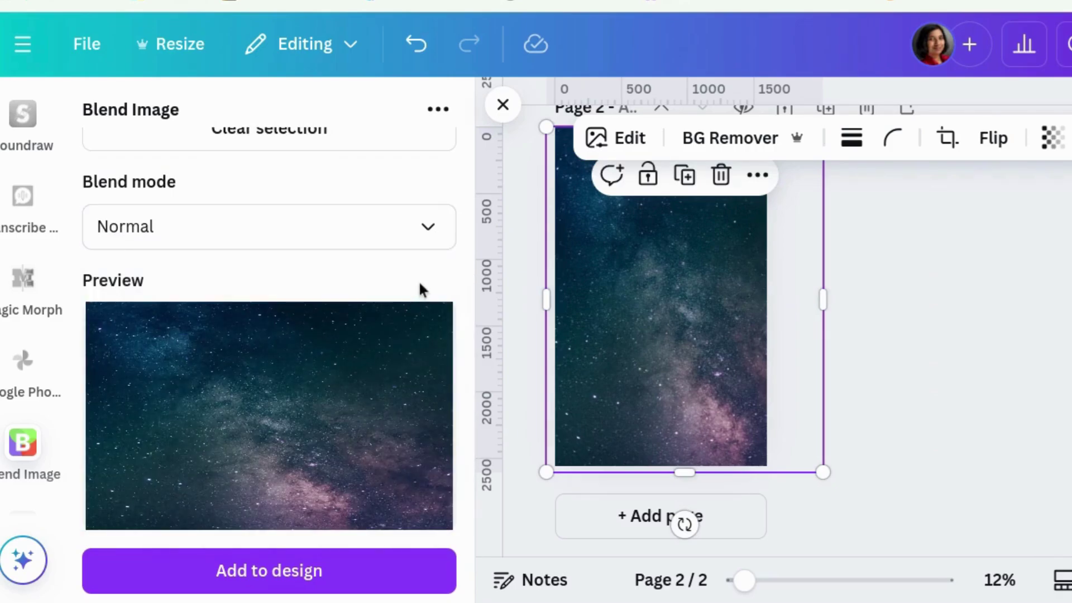
left_click(433, 244)
left_click(400, 351)
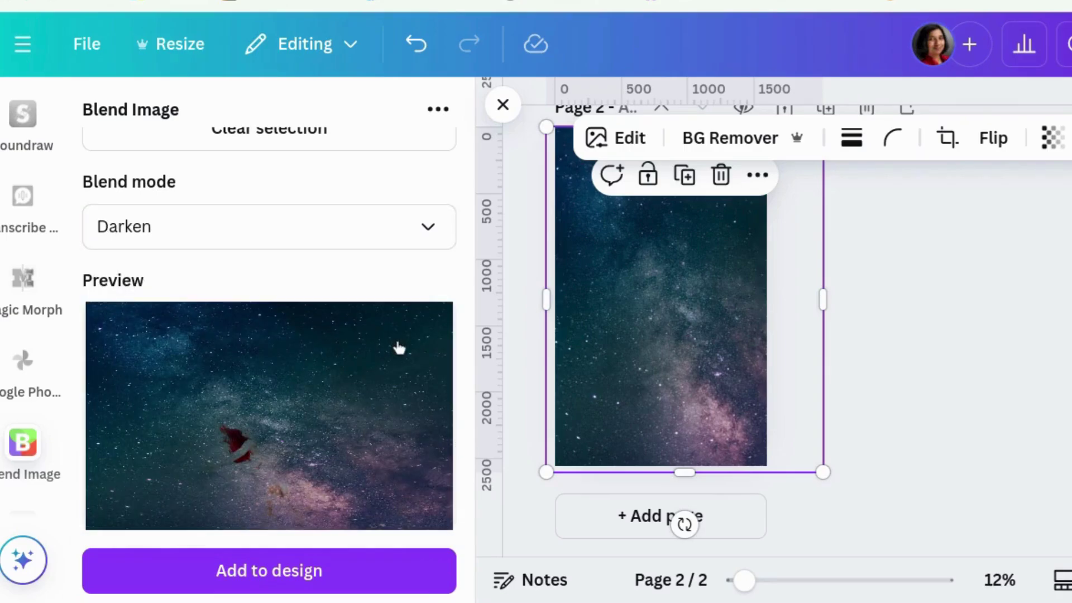
left_click(428, 232)
left_click(398, 406)
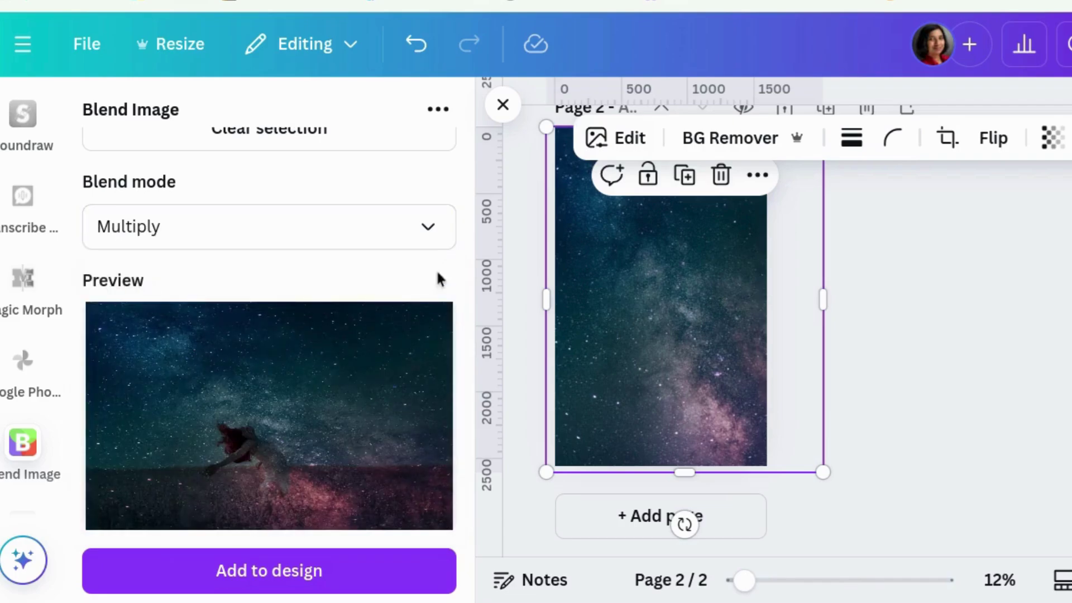
left_click(431, 227)
left_click(367, 441)
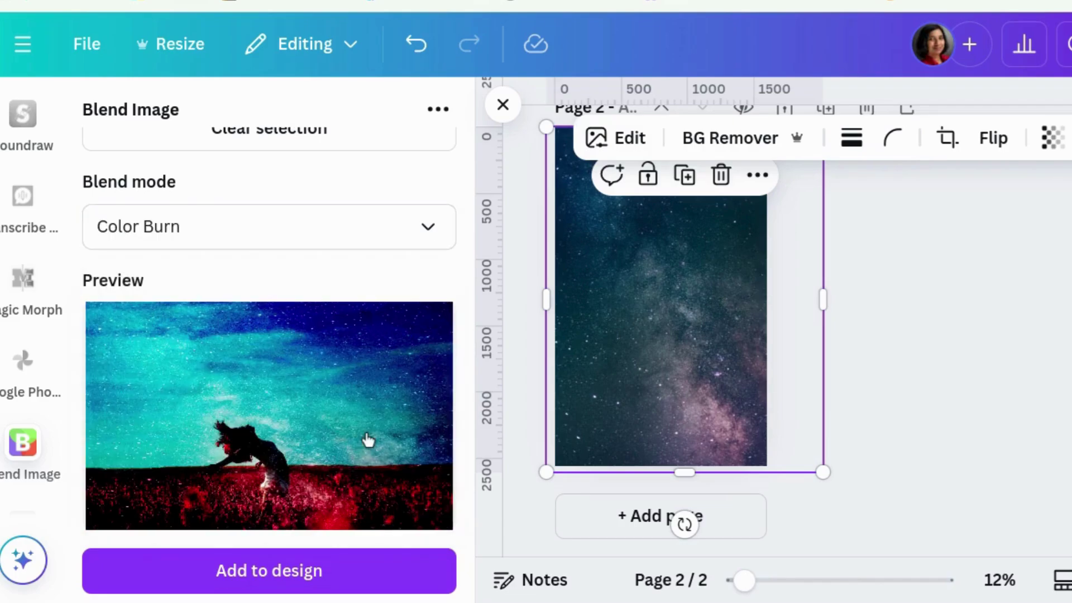
scroll(367, 441, "down", 1)
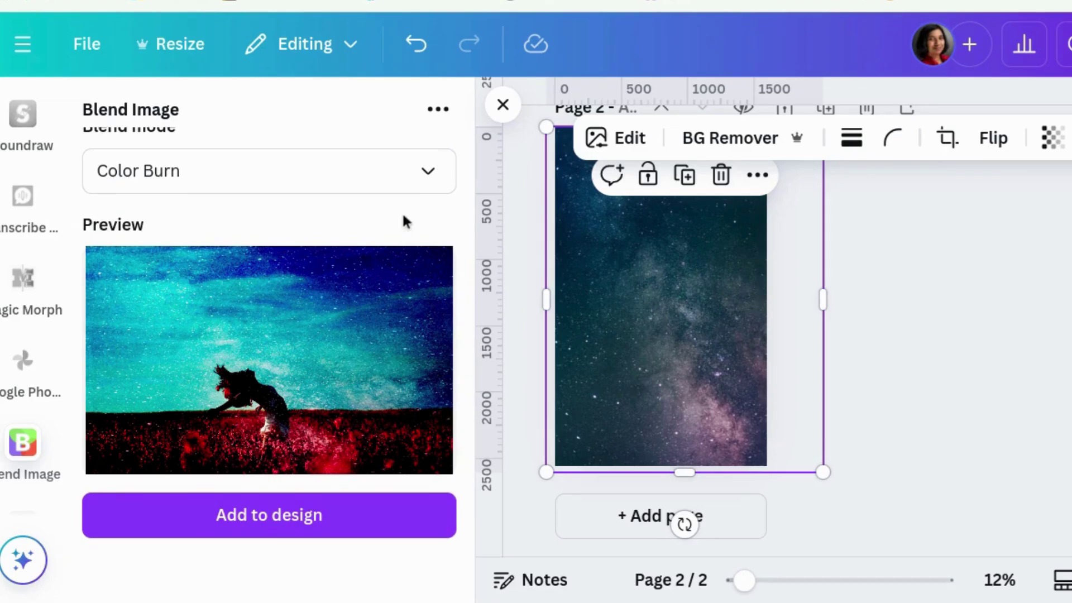
left_click(427, 177)
left_click(359, 343)
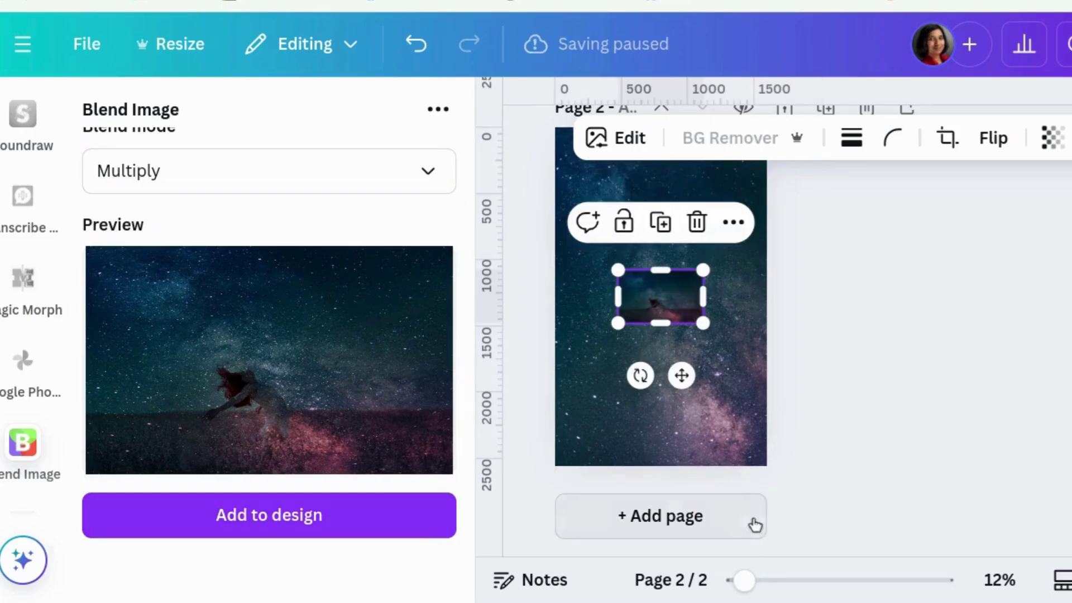
Step: Add a third page and move the blended image onto it
left_click(710, 514)
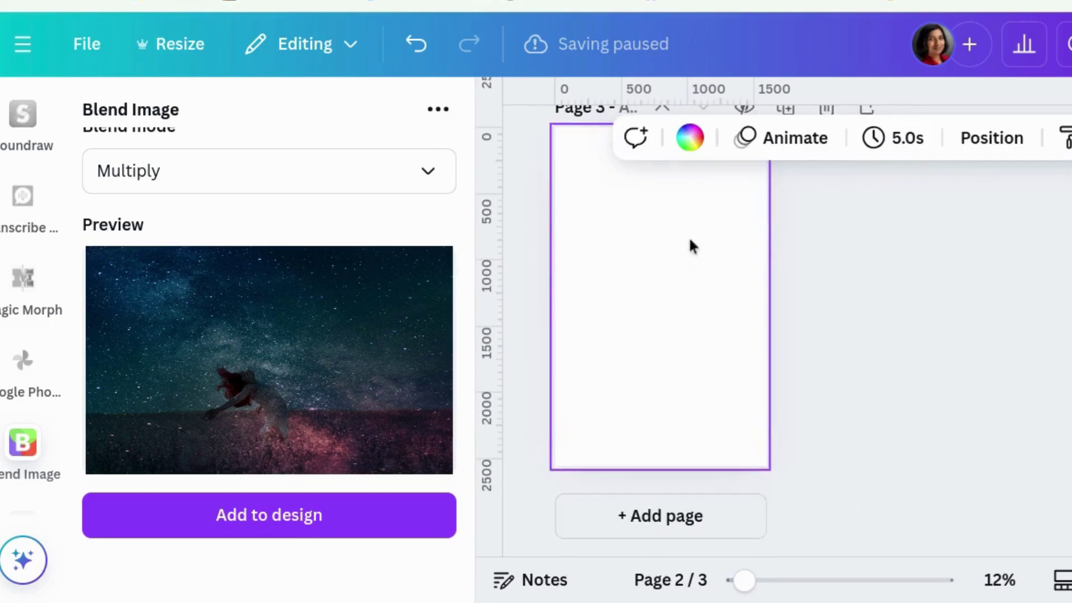
scroll(689, 239, "up", 5)
left_click_drag(682, 241, 685, 531)
scroll(685, 531, "down", 3)
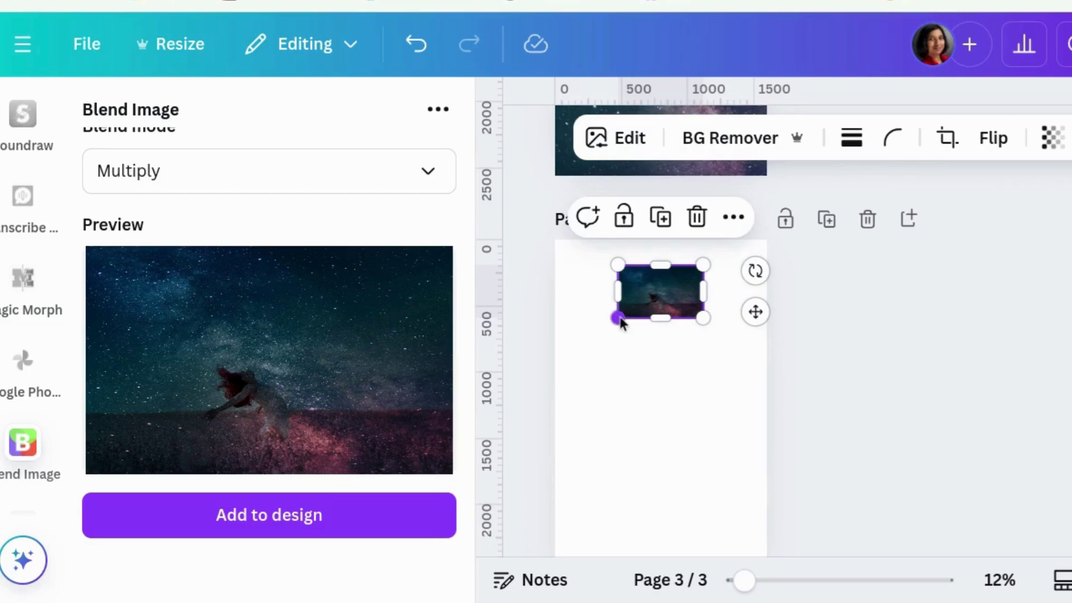
Step: Enlarge the blended image on page 3 until it covers the page's full width and height
left_click_drag(576, 450, 525, 529)
left_click(525, 529)
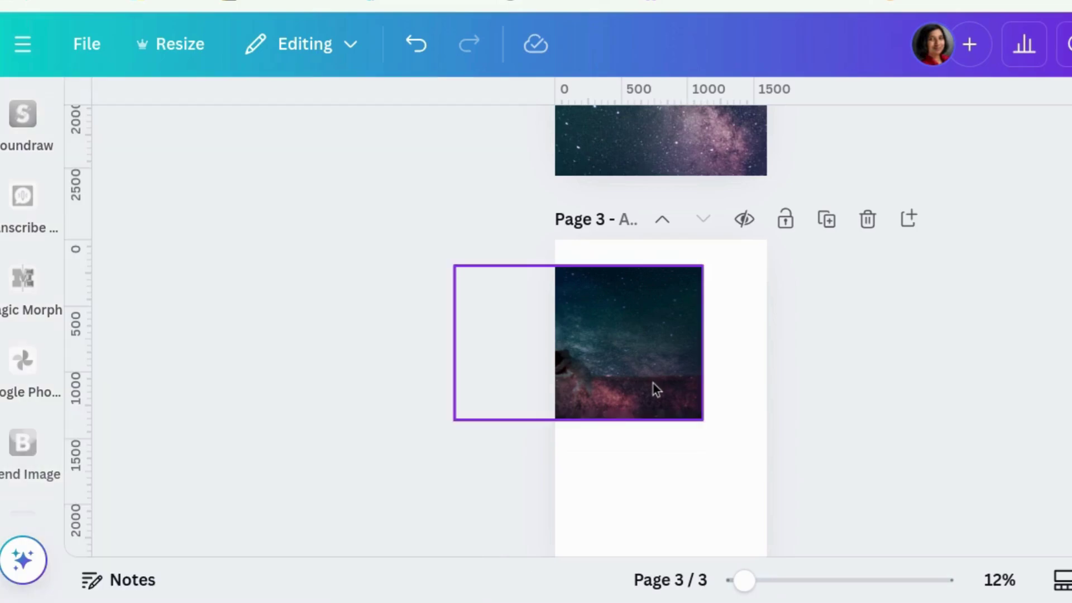
left_click(653, 384)
left_click_drag(714, 427, 912, 587)
scroll(893, 475, "down", 3)
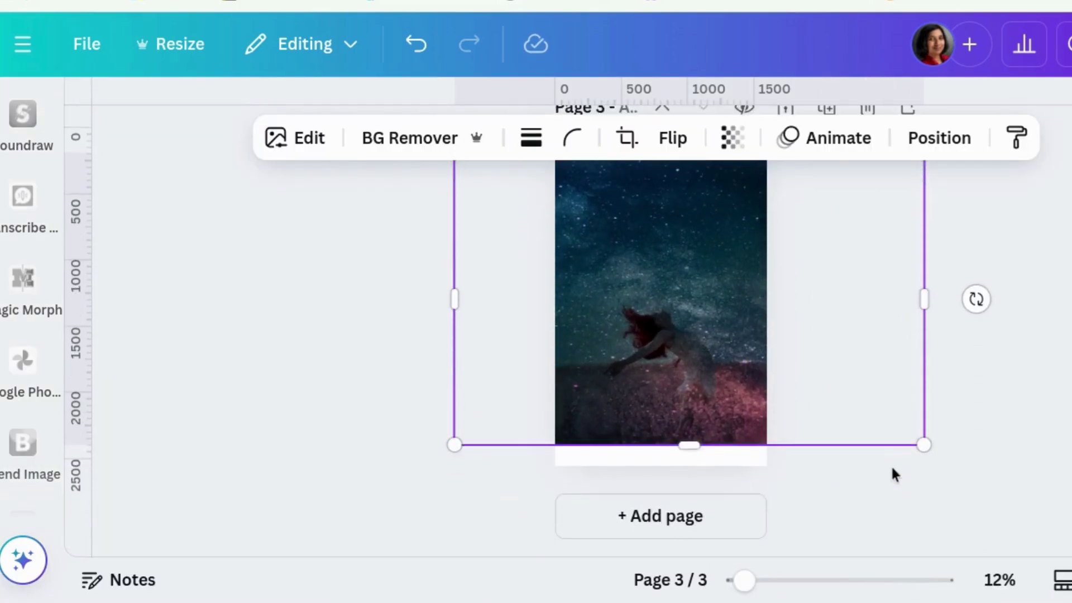
left_click_drag(692, 447, 692, 477)
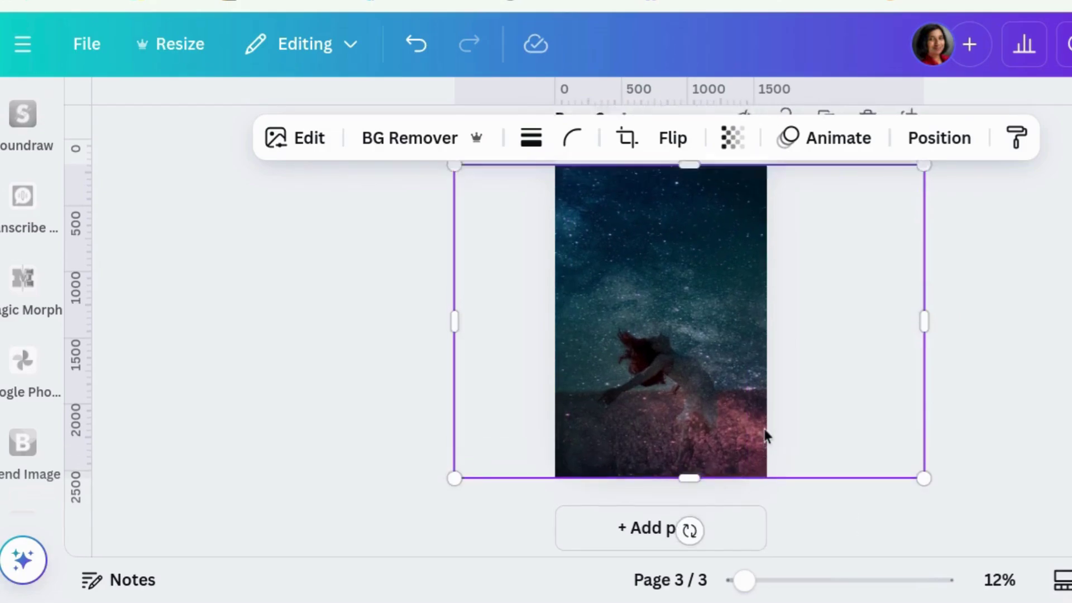
scroll(694, 371, "up", 3)
left_click_drag(690, 309, 690, 281)
left_click(910, 418)
scroll(910, 418, "down", 3)
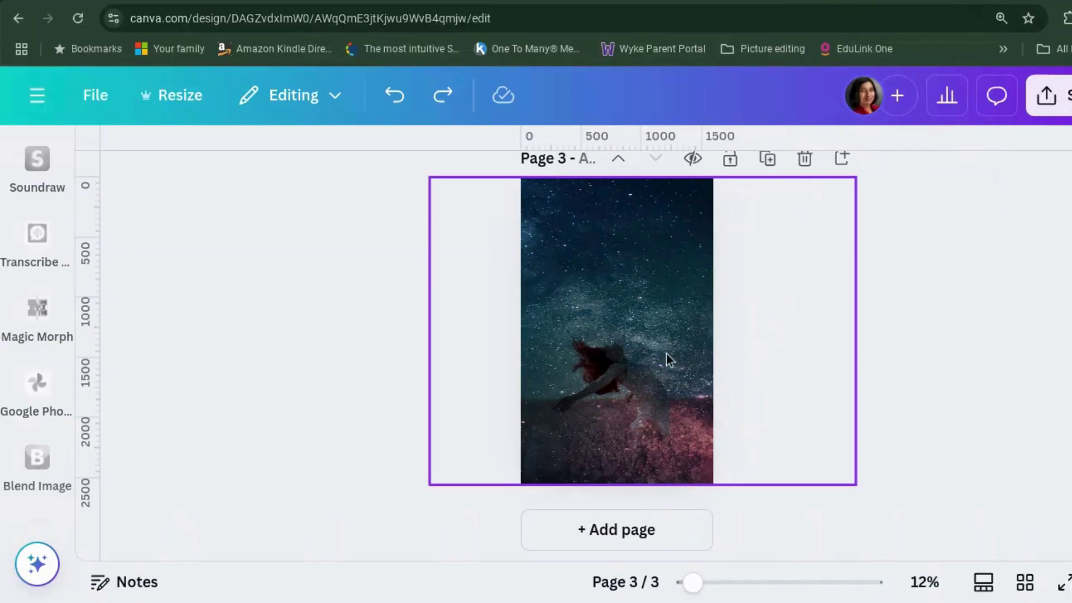
Step: Limit the image adjustments to the Foreground and nudge its brightness up slightly
left_click(610, 336)
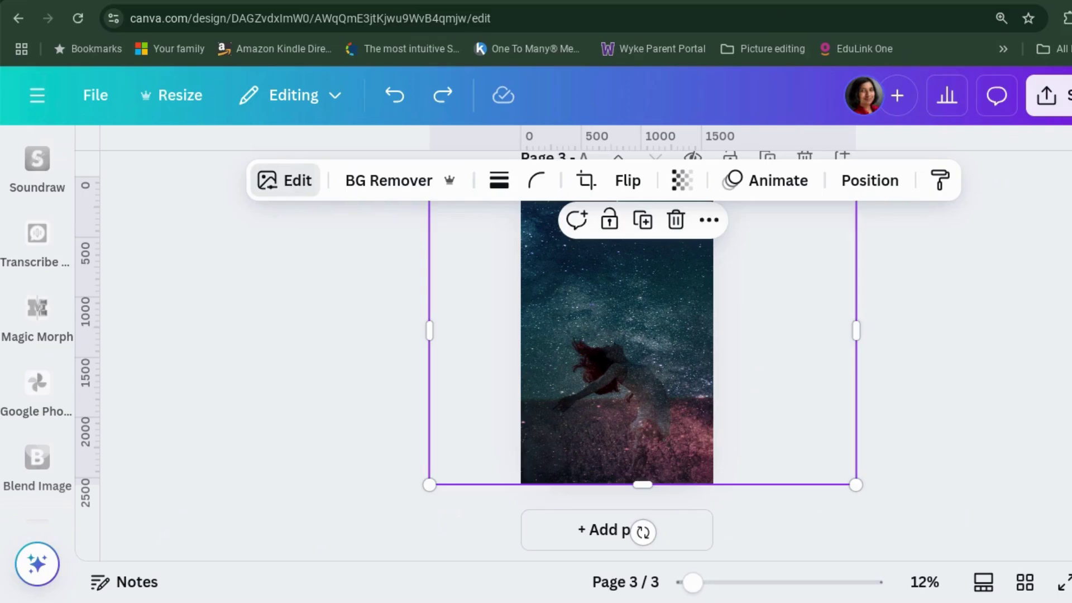
left_click(285, 181)
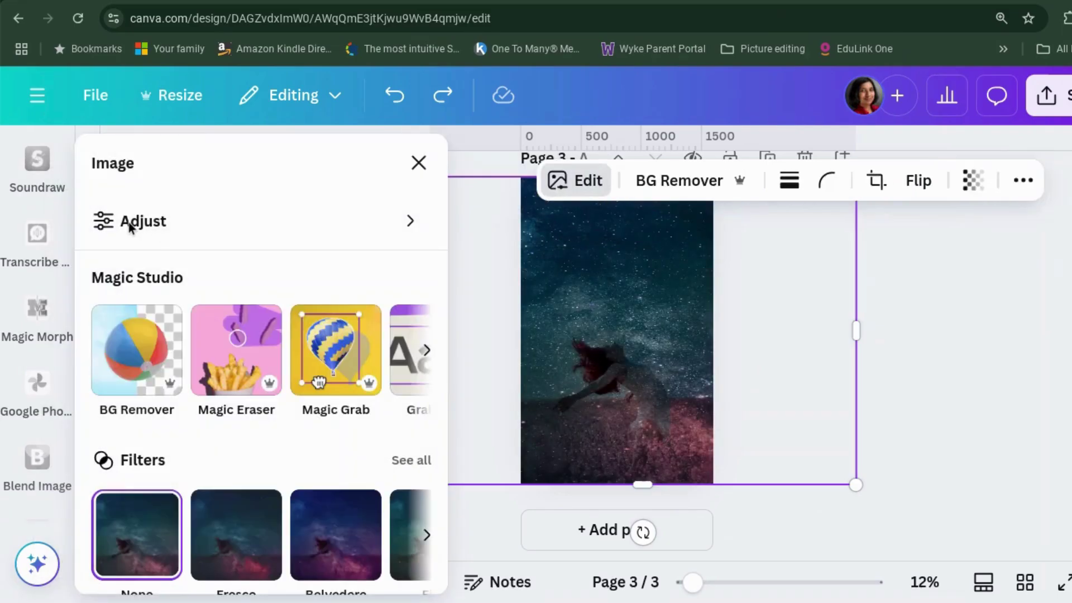
left_click(130, 223)
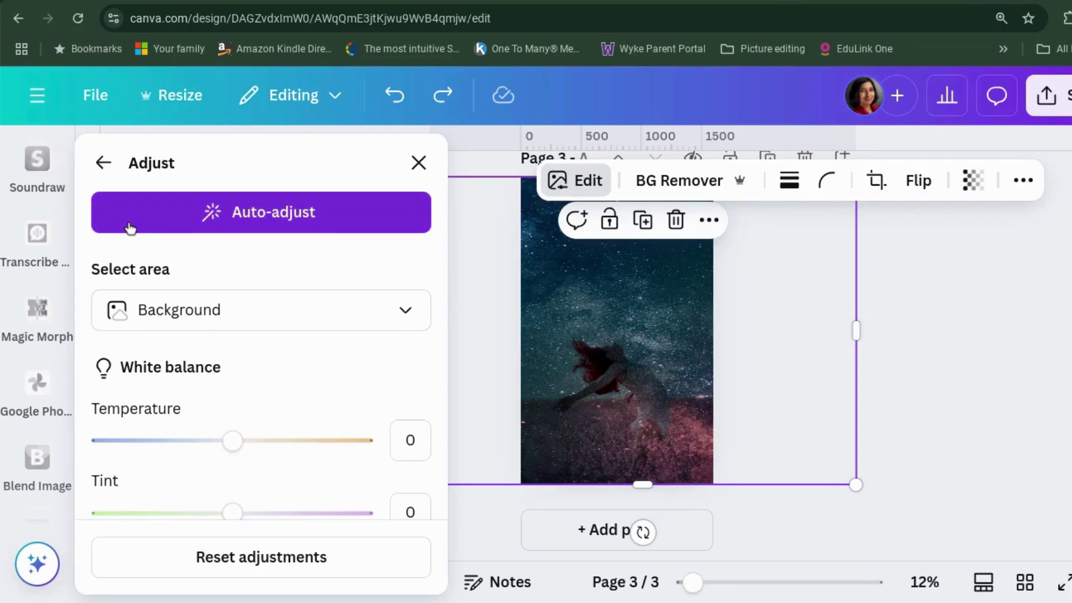
left_click(401, 322)
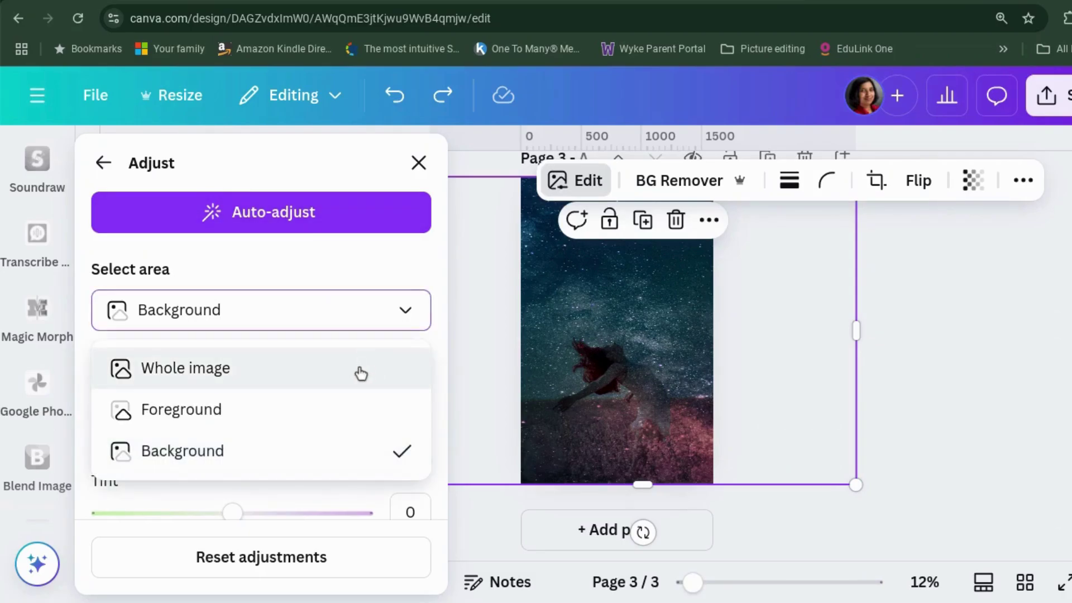
left_click(334, 409)
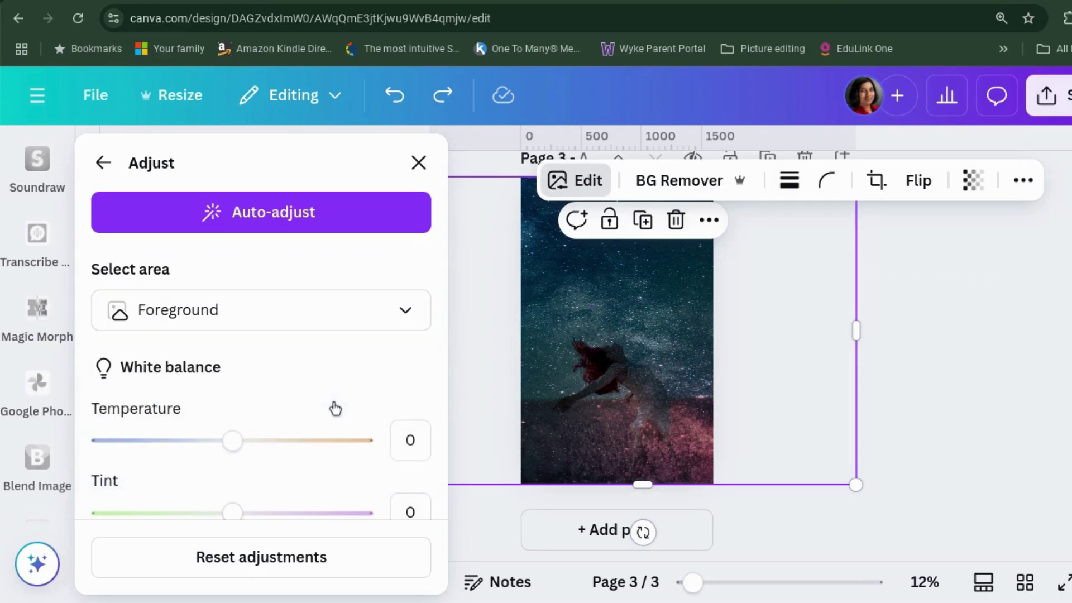
scroll(337, 384, "down", 5)
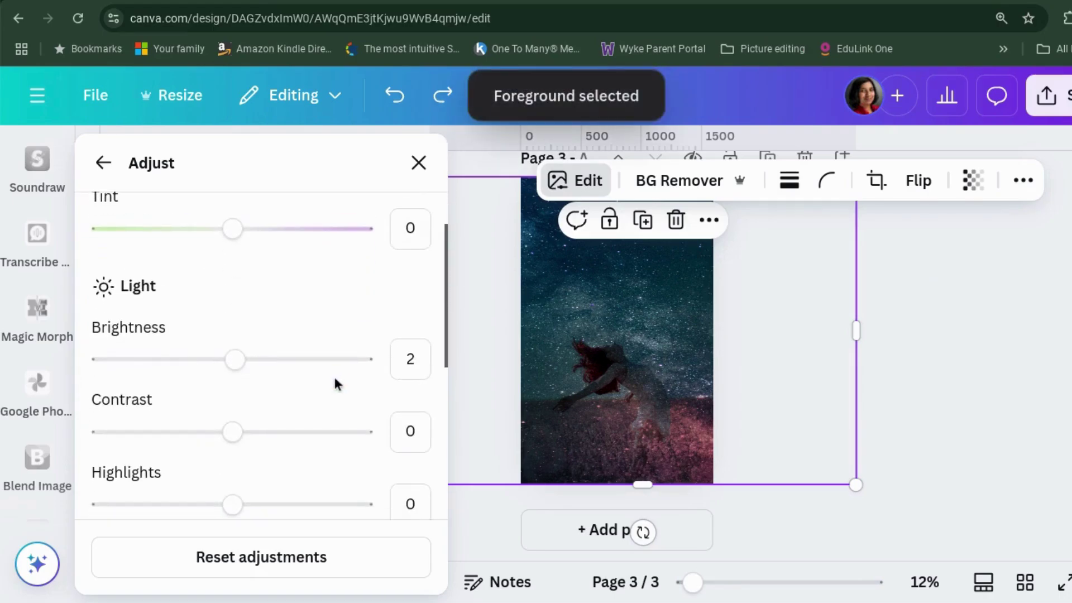
scroll(335, 383, "down", 3)
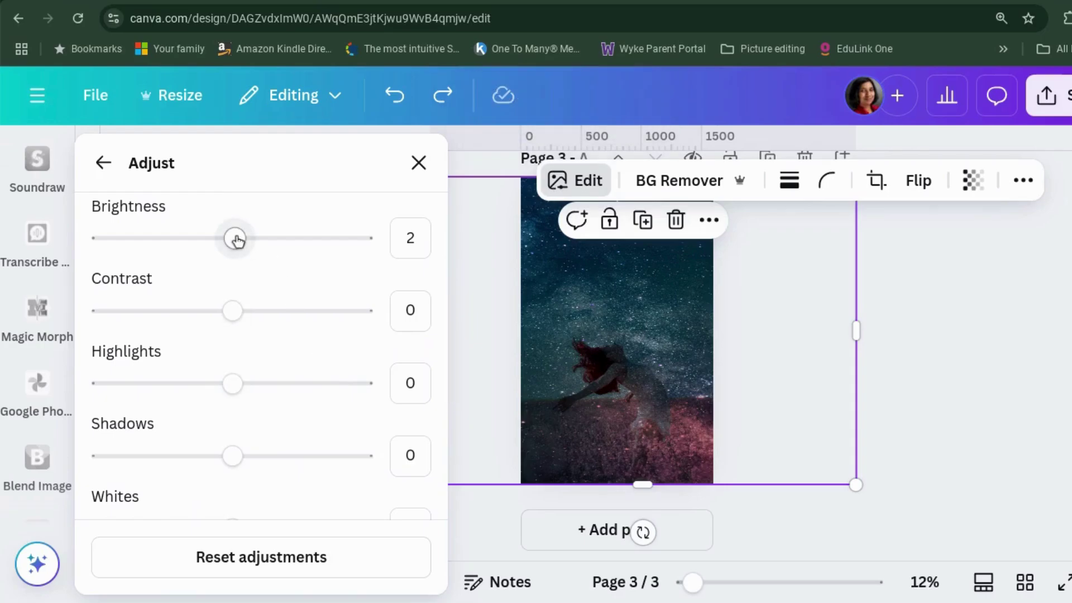
mouse_move(237, 240)
left_mouse_down()
mouse_move(377, 235)
mouse_move(237, 239)
left_mouse_up()
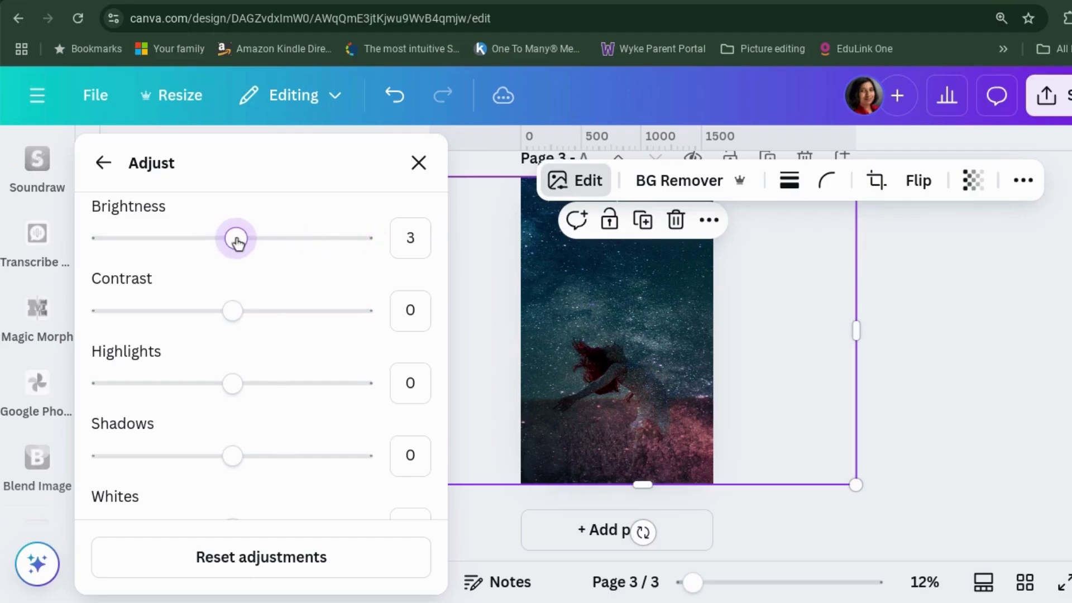
Step: Switch the adjustment area to Background and raise its brightness to 67
scroll(239, 243, "up", 6)
scroll(239, 244, "up", 1)
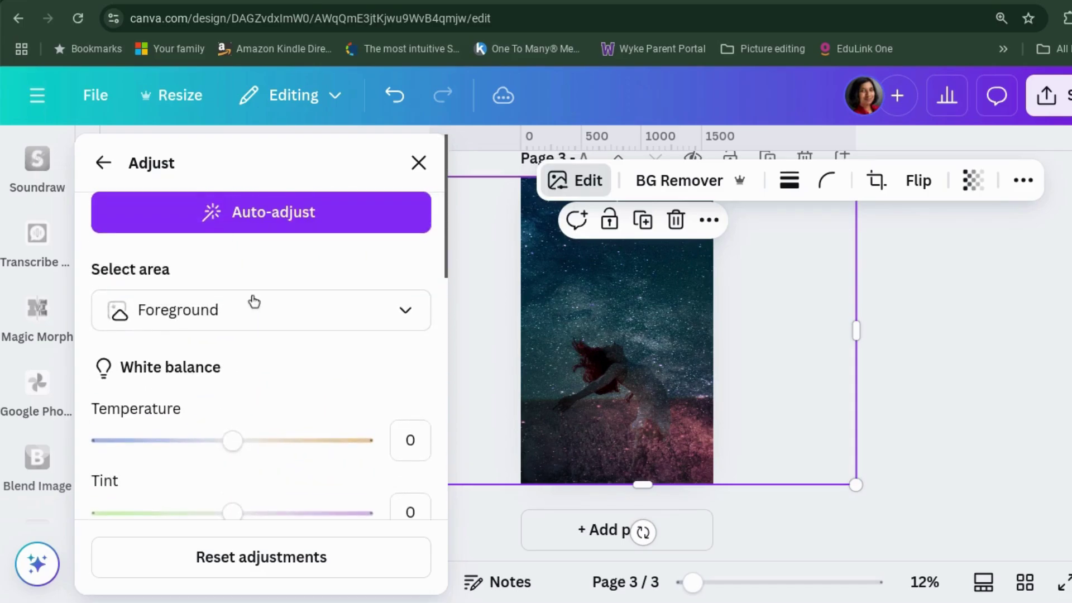
left_click(254, 302)
left_click(242, 446)
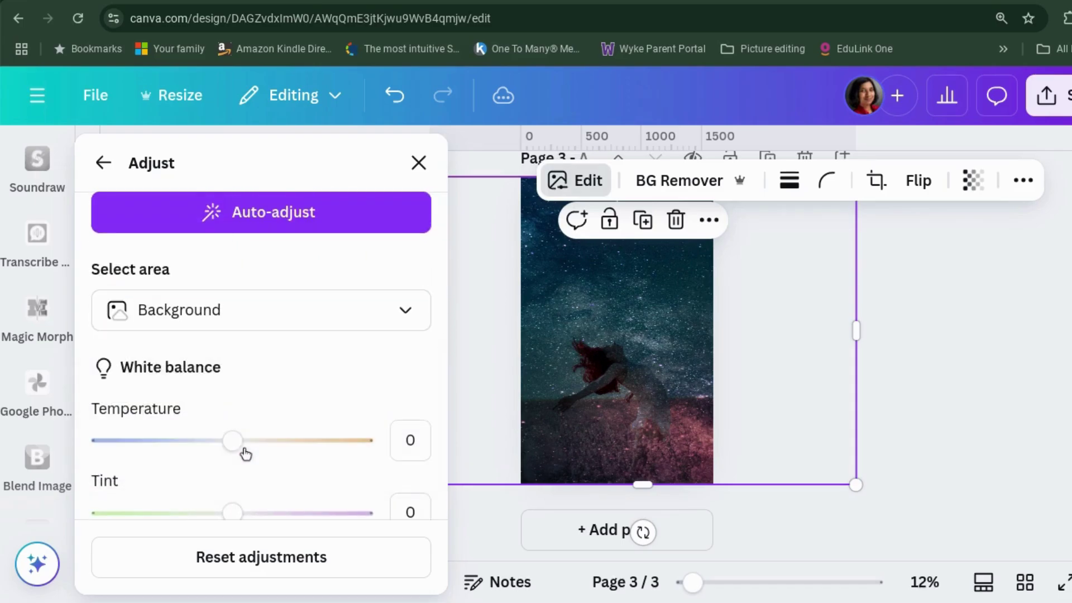
scroll(242, 447, "down", 8)
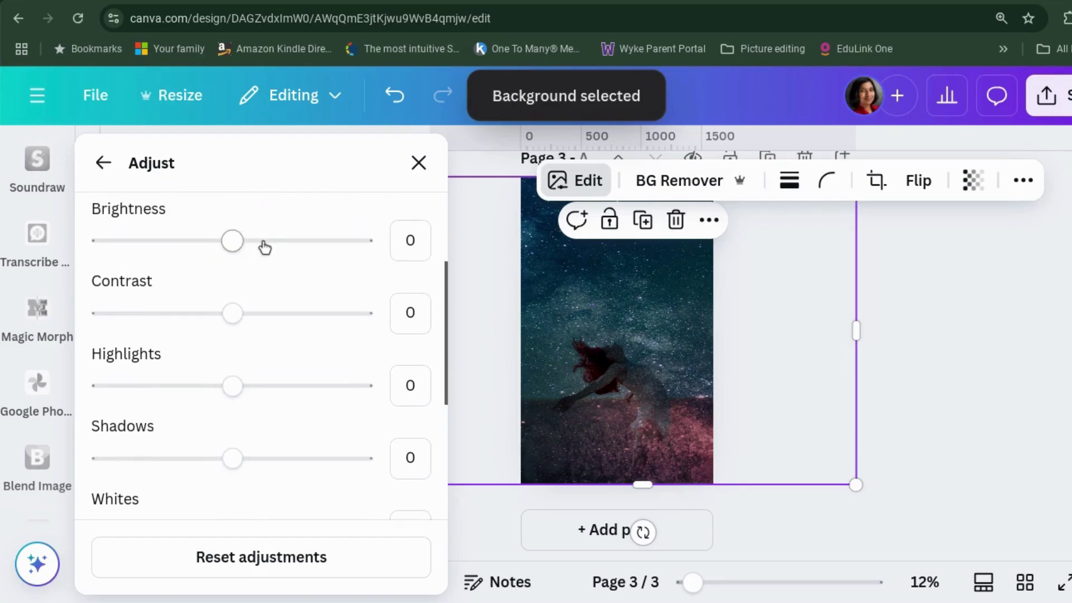
left_click_drag(263, 246, 324, 260)
key("Escape")
scroll(964, 376, "up", 2)
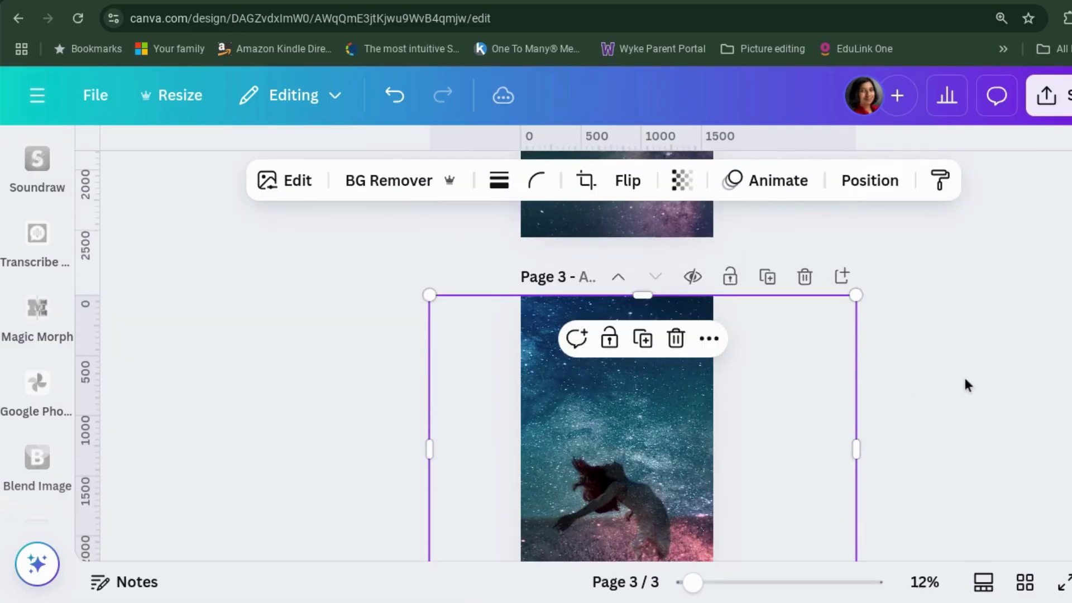
scroll(965, 379, "down", 1)
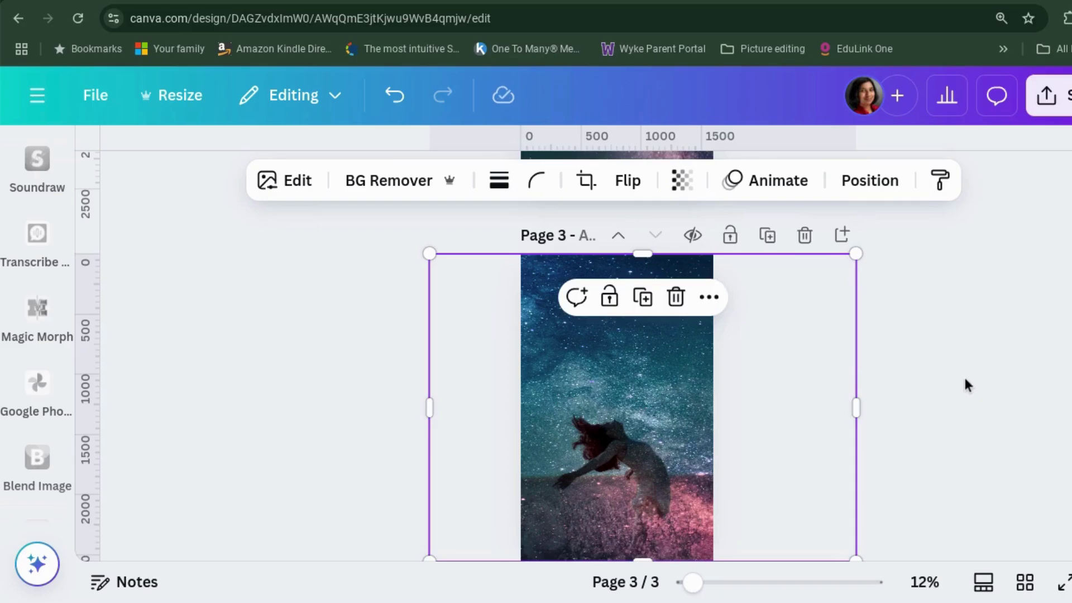
left_click(964, 375)
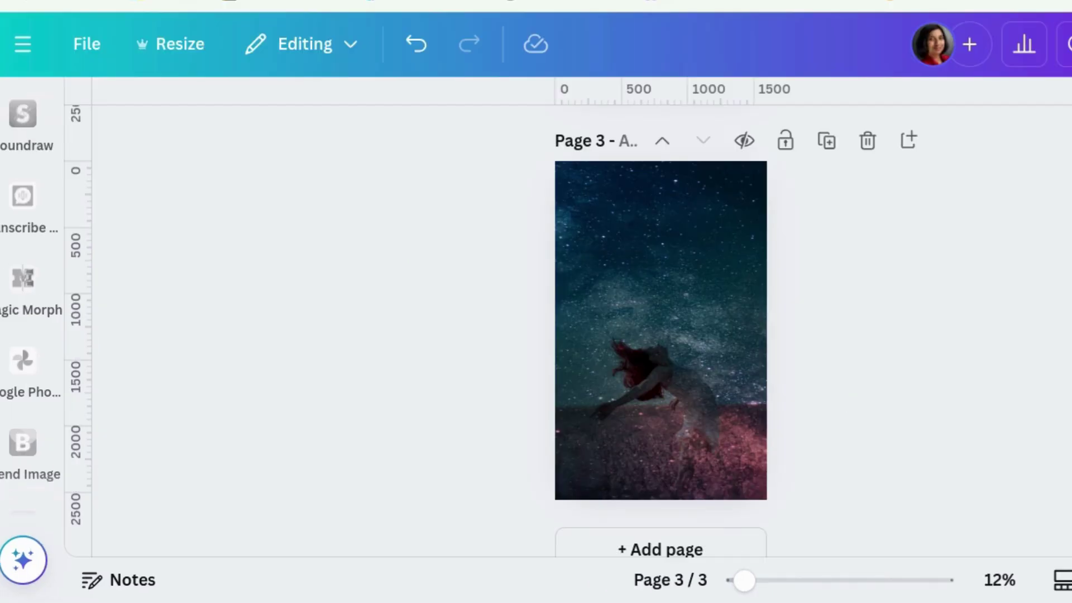